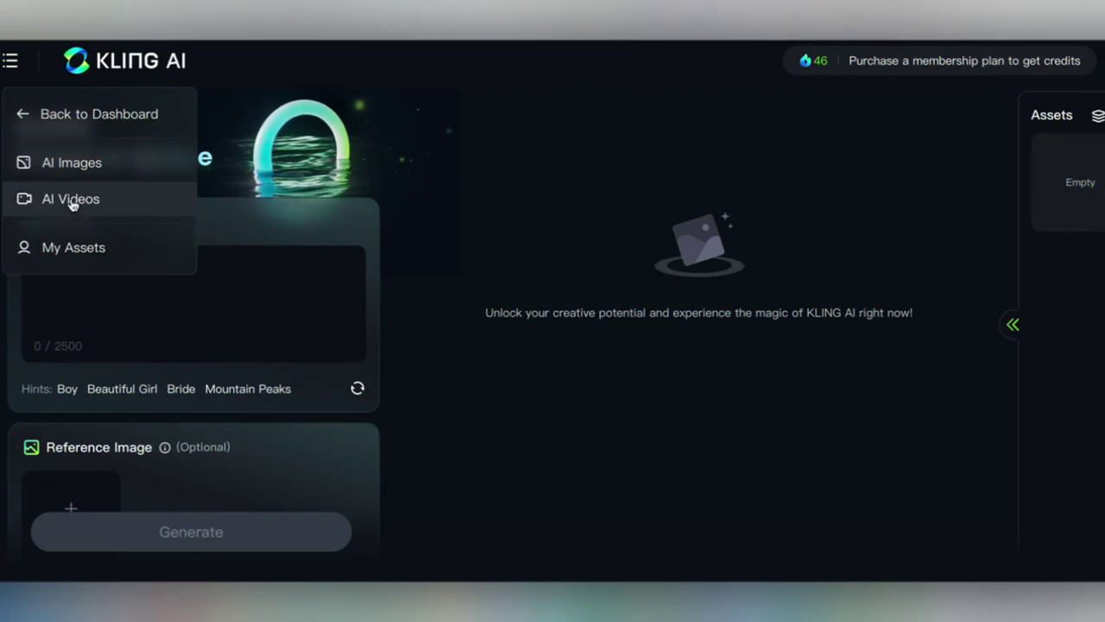
Leave the pricing plans for AI Videos, then load klingai.com in a new tab.
{"action": "left_click", "coordinate": [75, 202]}
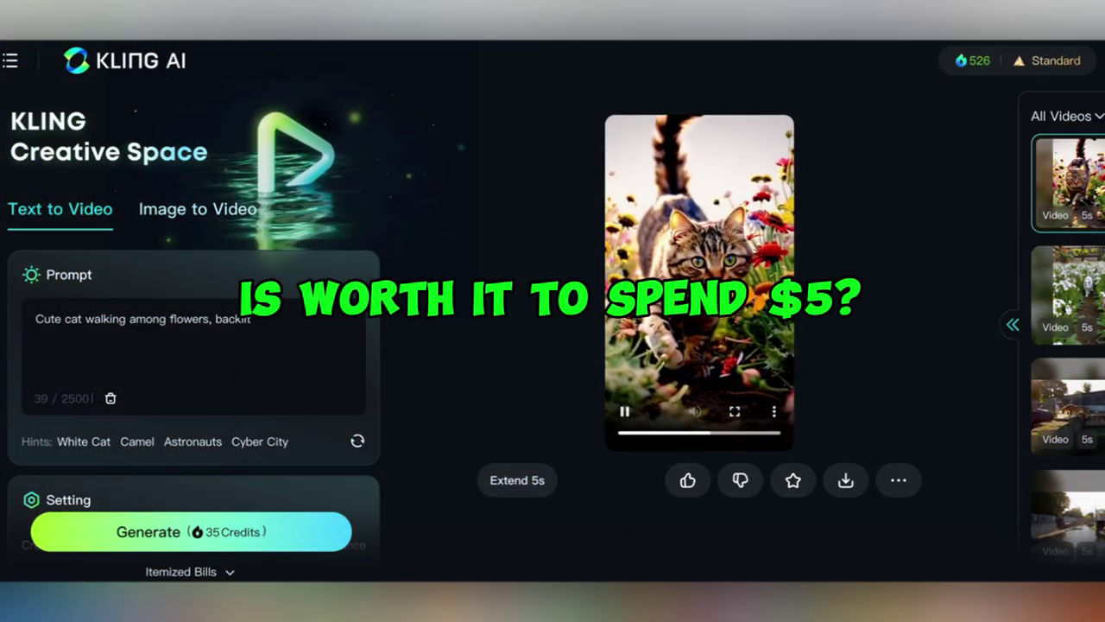
{"action": "scroll", "coordinate": [302, 350], "scroll_direction": "down", "scroll_amount": 1}
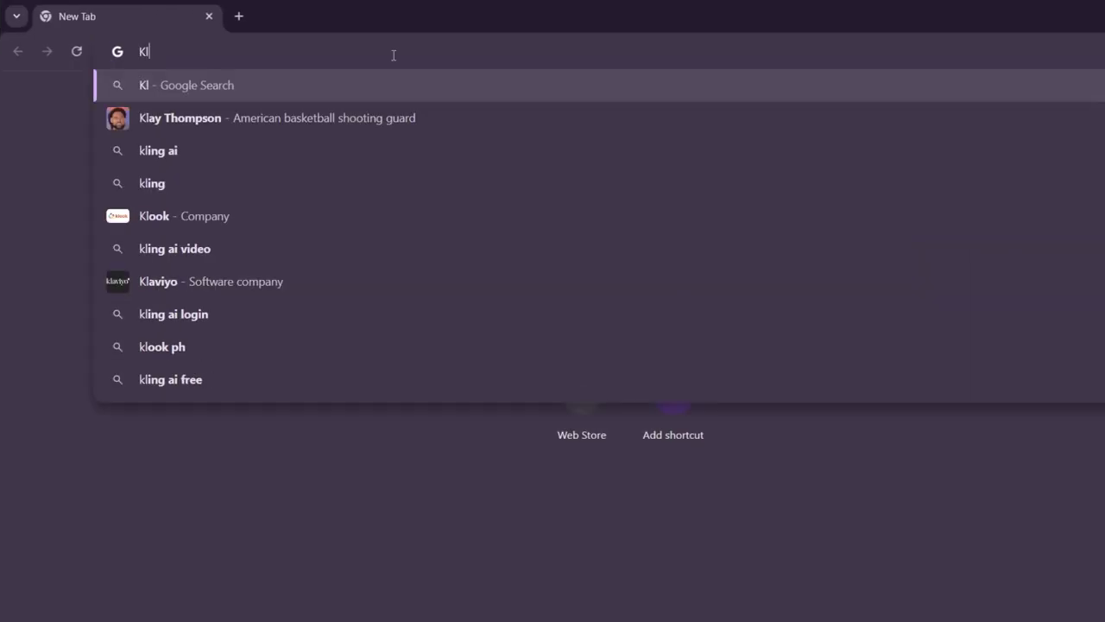
{"action": "type", "text": "ingai.com"}
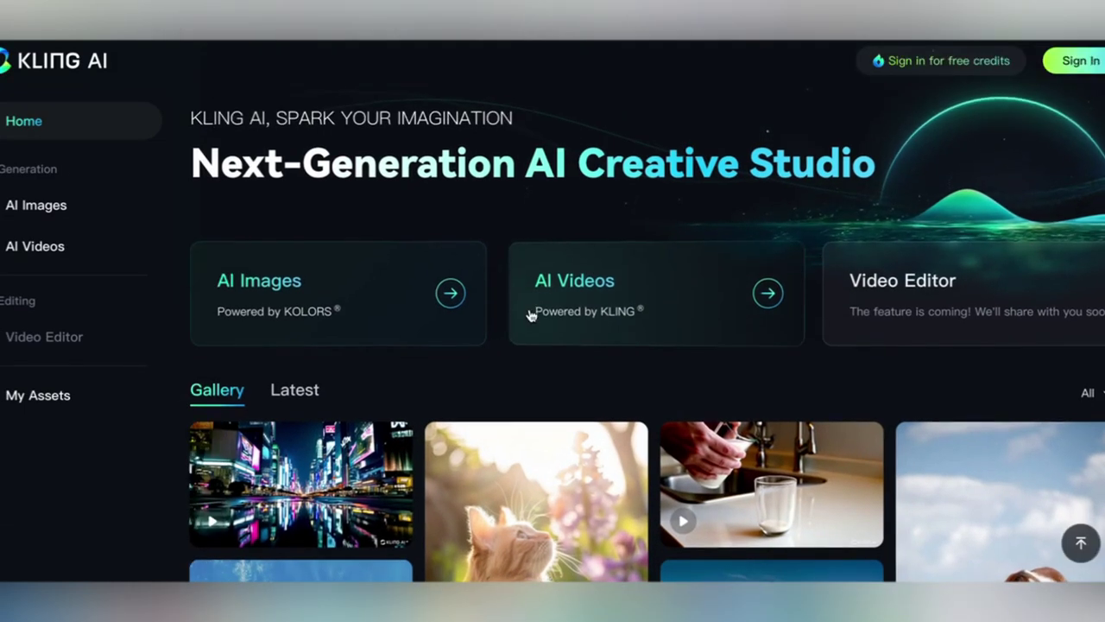
{"action": "scroll", "coordinate": [545, 357], "scroll_direction": "down", "scroll_amount": 1}
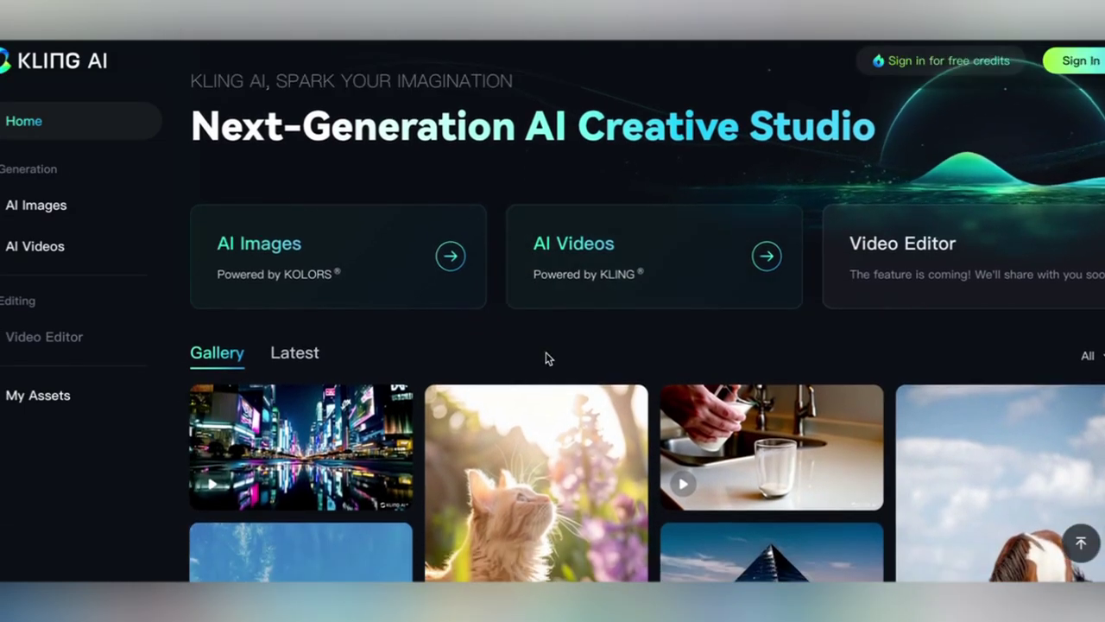
{"action": "scroll", "coordinate": [557, 372], "scroll_direction": "down", "scroll_amount": 3}
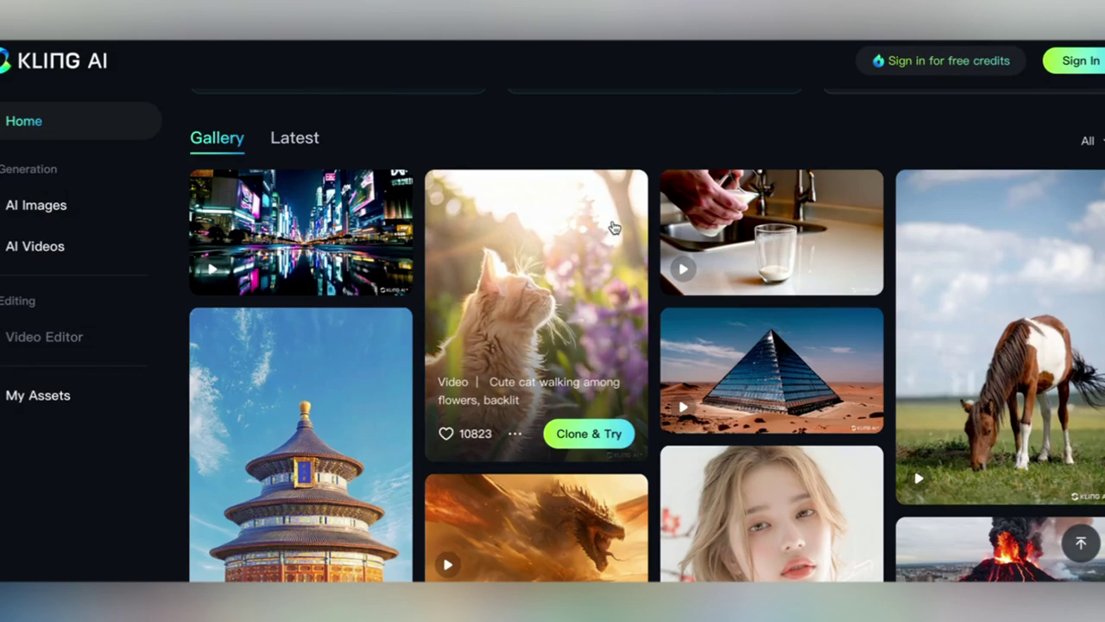
{"action": "scroll", "coordinate": [558, 223], "scroll_direction": "down", "scroll_amount": 1}
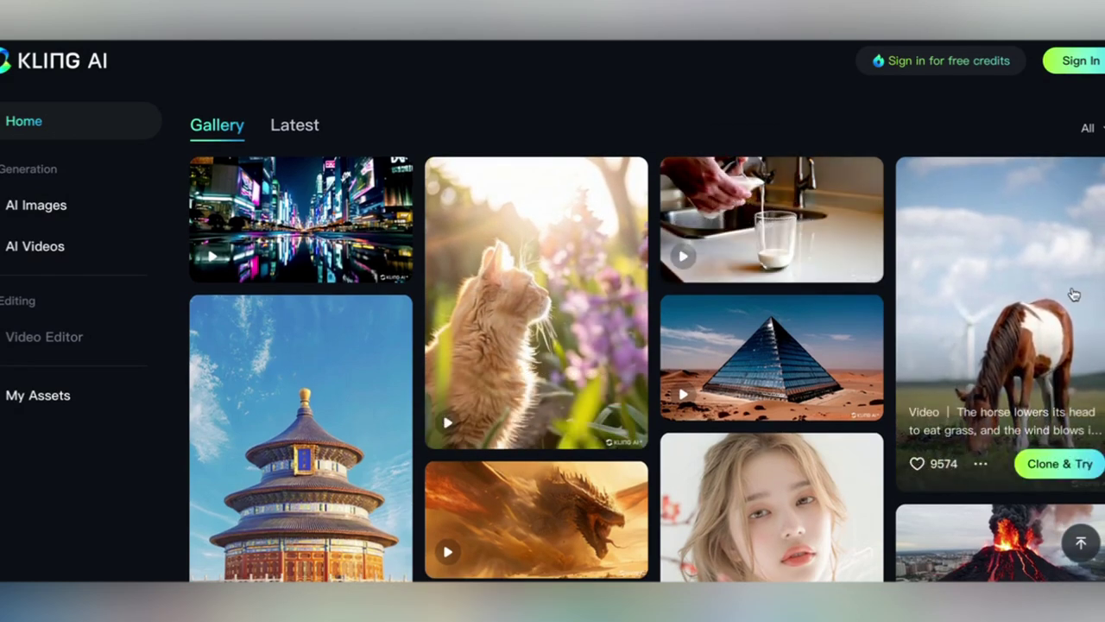
{"action": "scroll", "coordinate": [1073, 294], "scroll_direction": "down", "scroll_amount": 1}
{"action": "scroll", "coordinate": [791, 408], "scroll_direction": "down", "scroll_amount": 1}
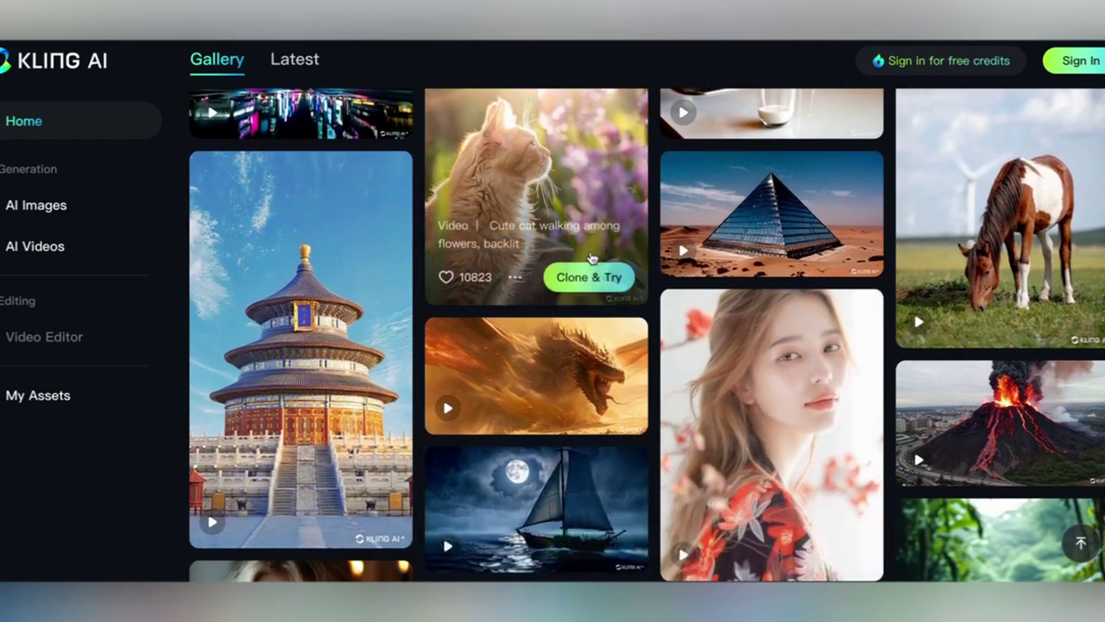
{"action": "scroll", "coordinate": [536, 226], "scroll_direction": "up", "scroll_amount": 1}
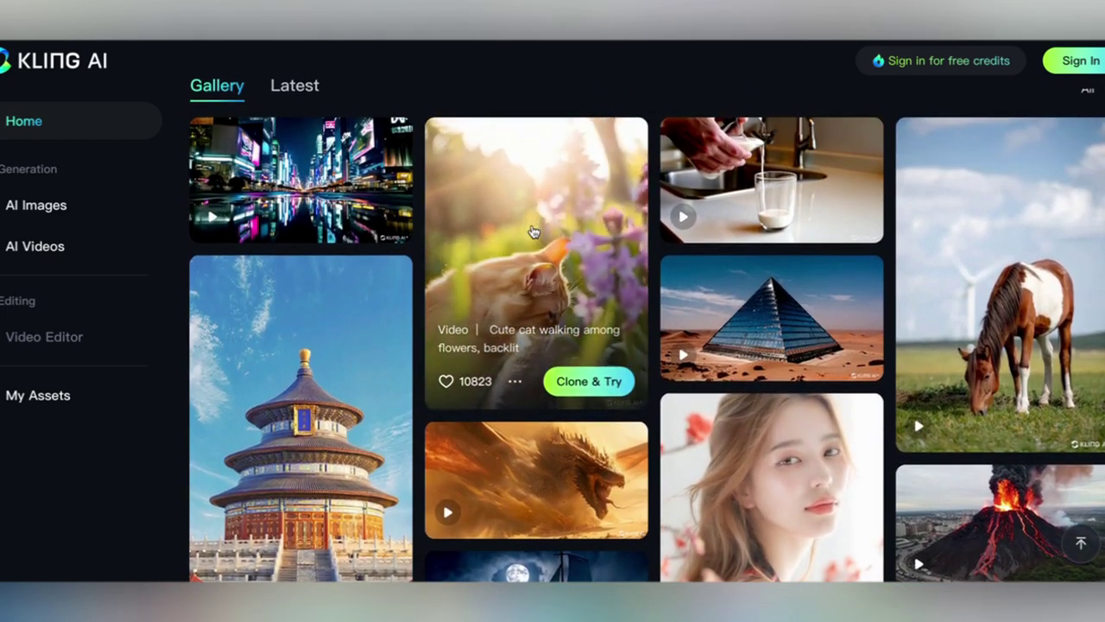
{"action": "left_click", "coordinate": [530, 220]}
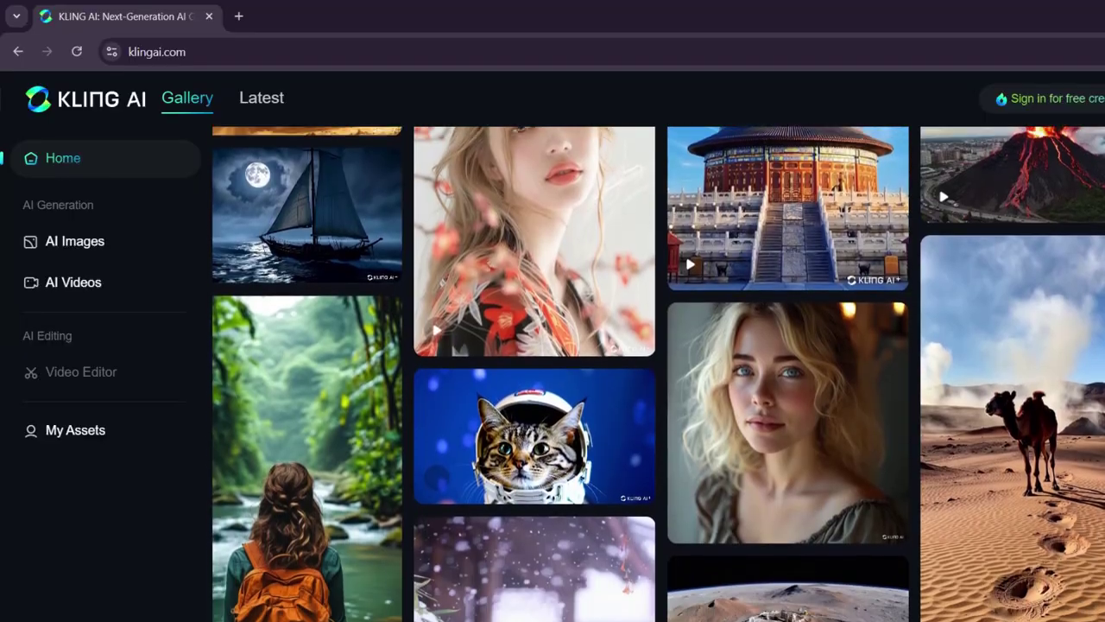
{"action": "scroll", "coordinate": [602, 372], "scroll_direction": "down", "scroll_amount": 3}
{"action": "scroll", "coordinate": [603, 372], "scroll_direction": "down", "scroll_amount": 7}
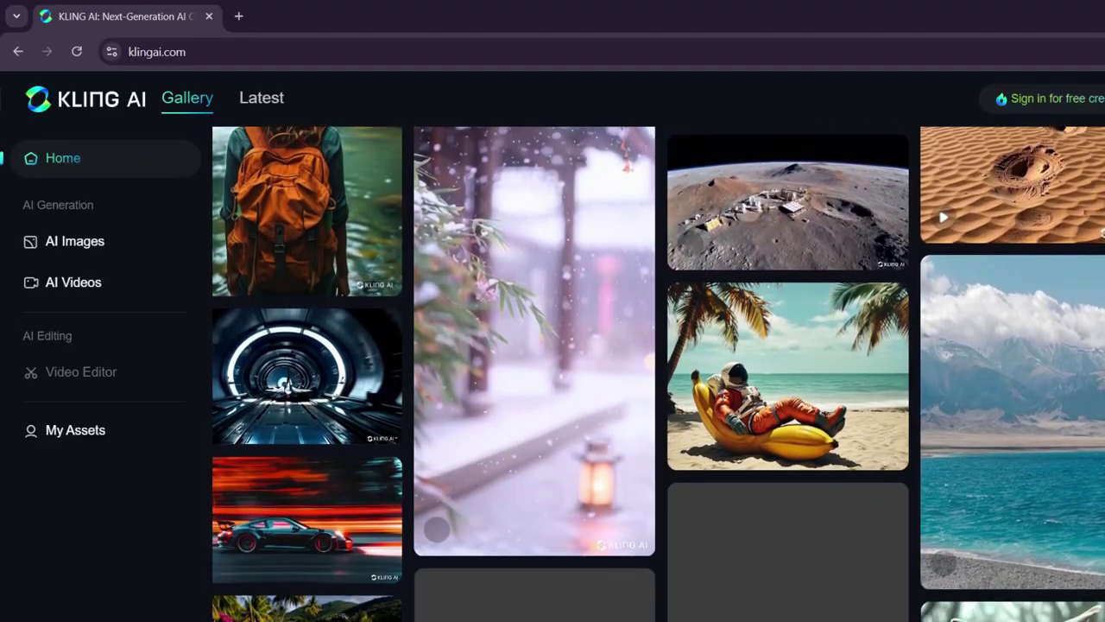
{"action": "scroll", "coordinate": [603, 372], "scroll_direction": "down", "scroll_amount": 5}
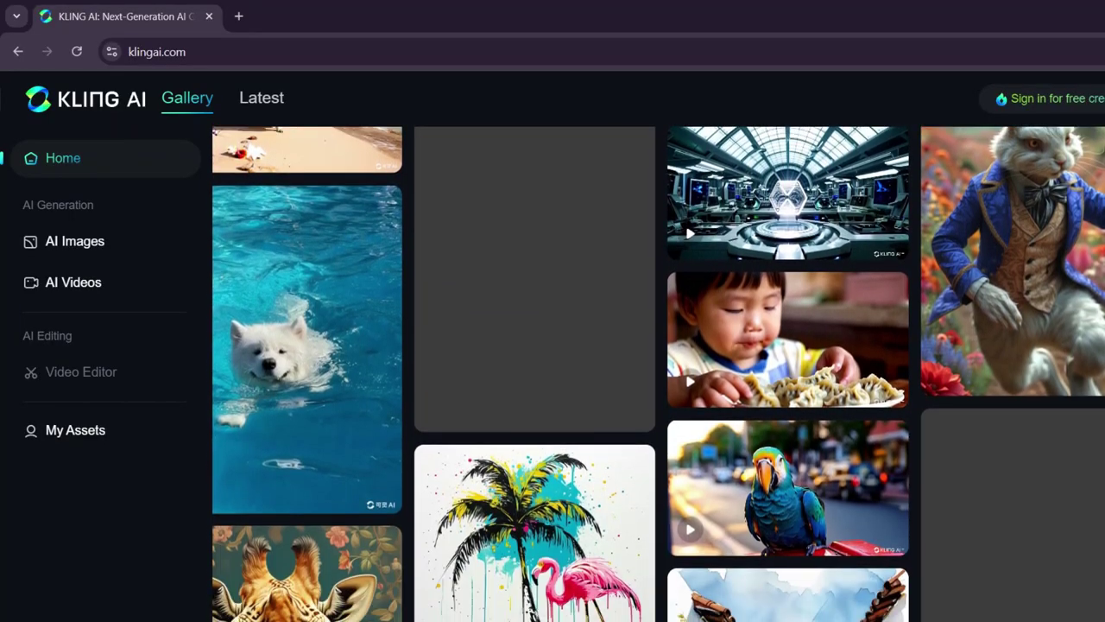
{"action": "scroll", "coordinate": [603, 371], "scroll_direction": "down", "scroll_amount": 6}
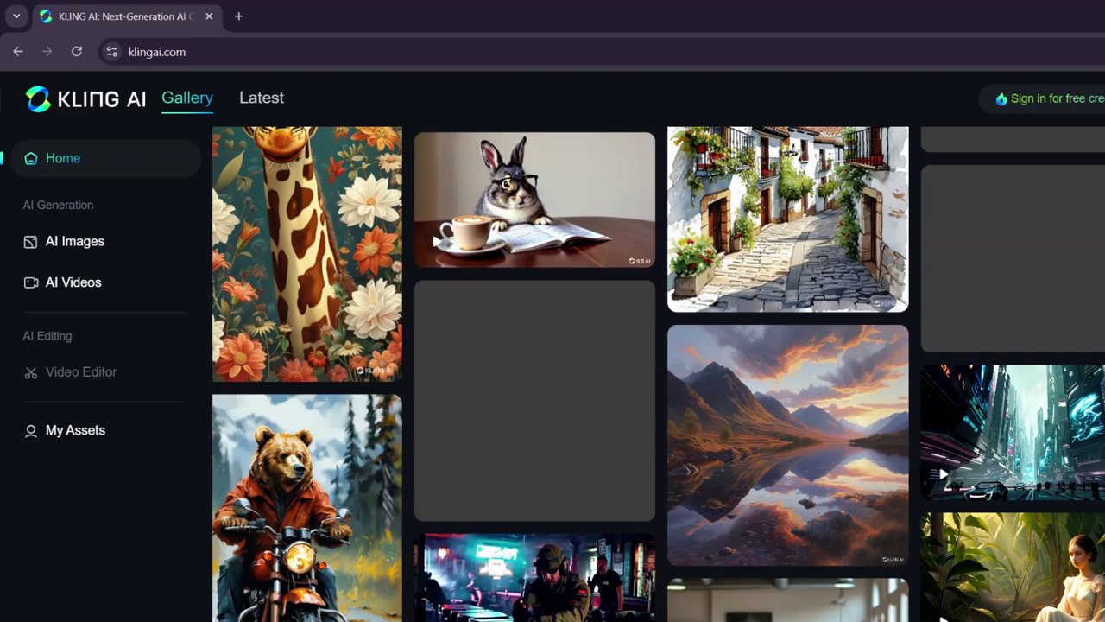
{"action": "scroll", "coordinate": [603, 372], "scroll_direction": "down", "scroll_amount": 6}
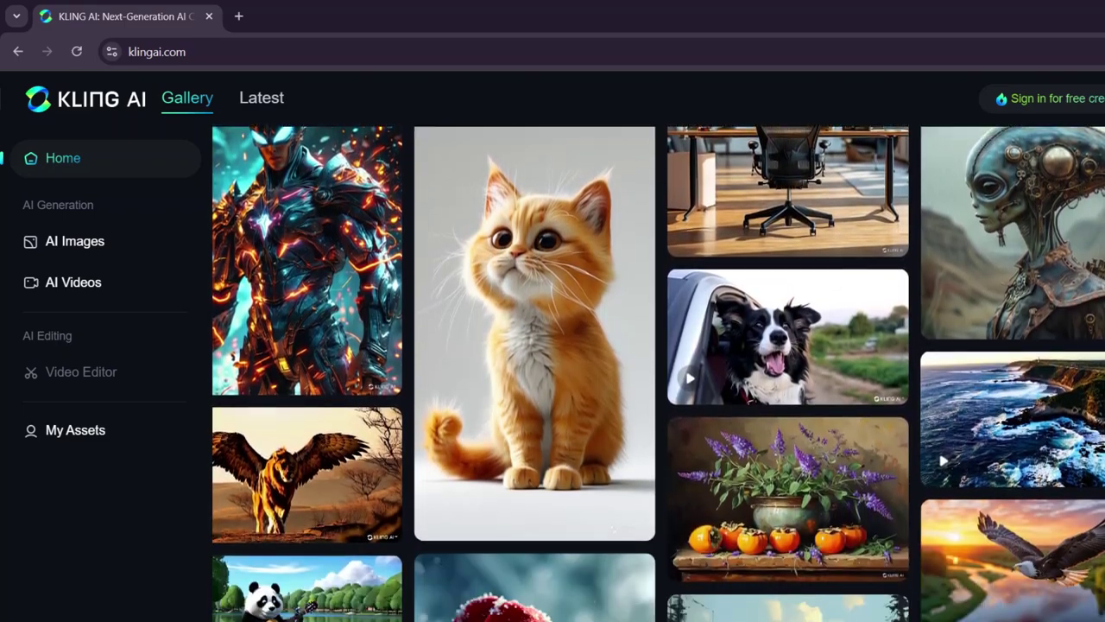
{"action": "scroll", "coordinate": [602, 372], "scroll_direction": "down", "scroll_amount": 6}
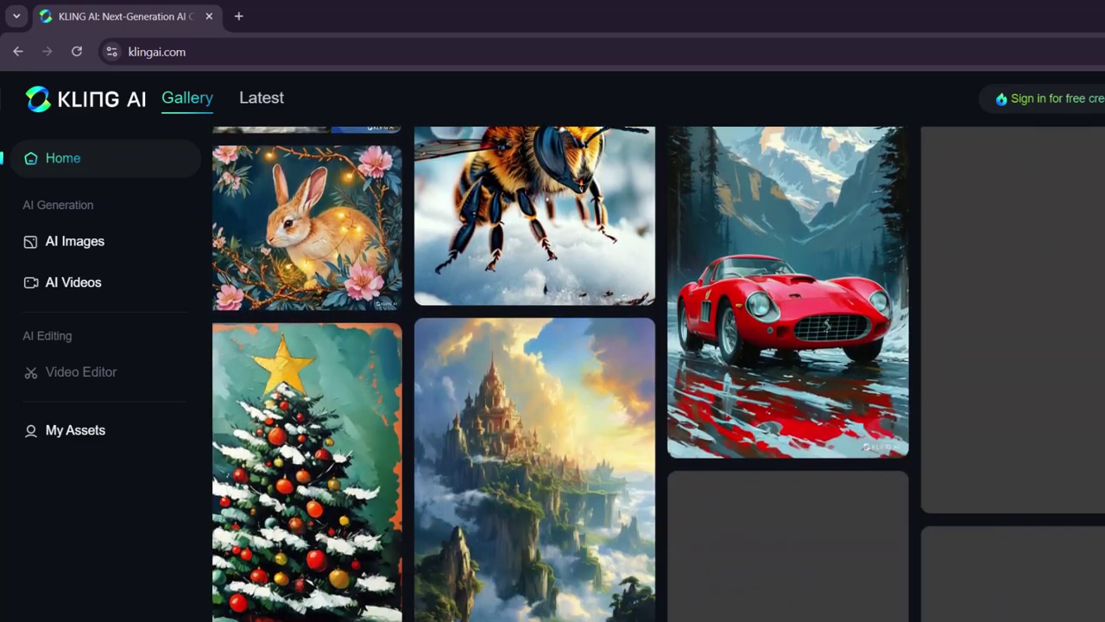
{"action": "scroll", "coordinate": [602, 371], "scroll_direction": "down", "scroll_amount": 6}
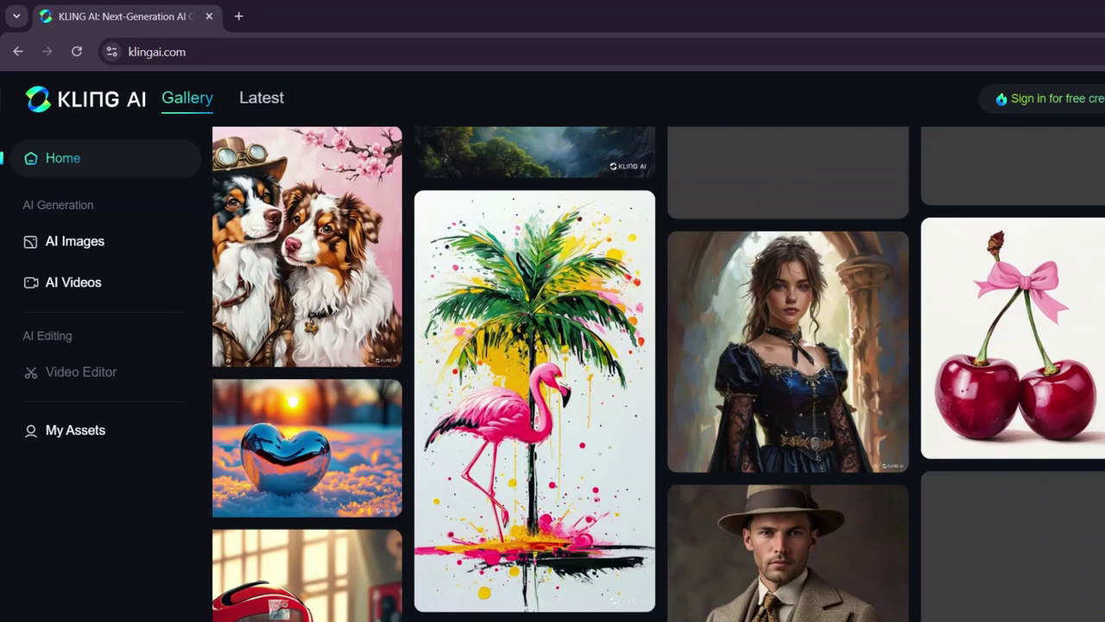
{"action": "scroll", "coordinate": [603, 371], "scroll_direction": "down", "scroll_amount": 3}
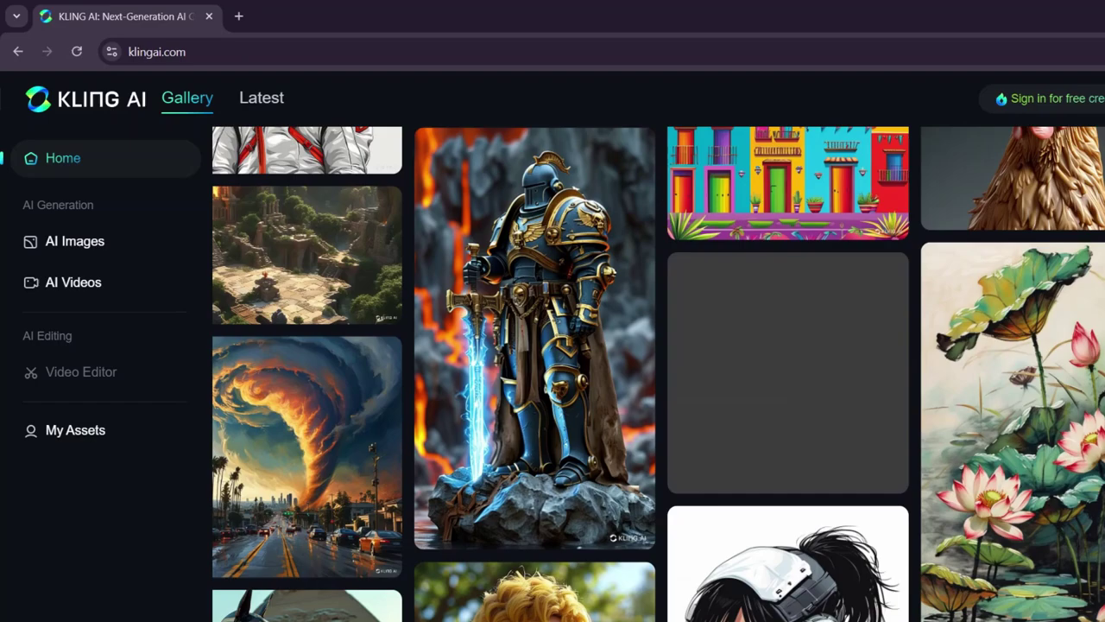
{"action": "scroll", "coordinate": [602, 371], "scroll_direction": "down", "scroll_amount": 5}
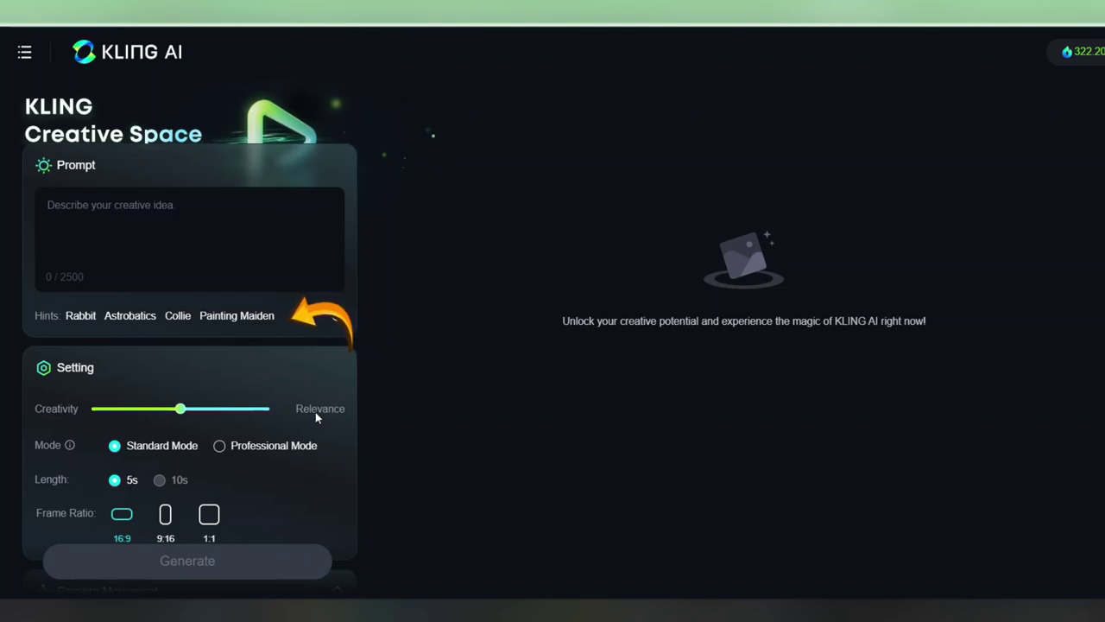
{"action": "scroll", "coordinate": [315, 412], "scroll_direction": "down", "scroll_amount": 3}
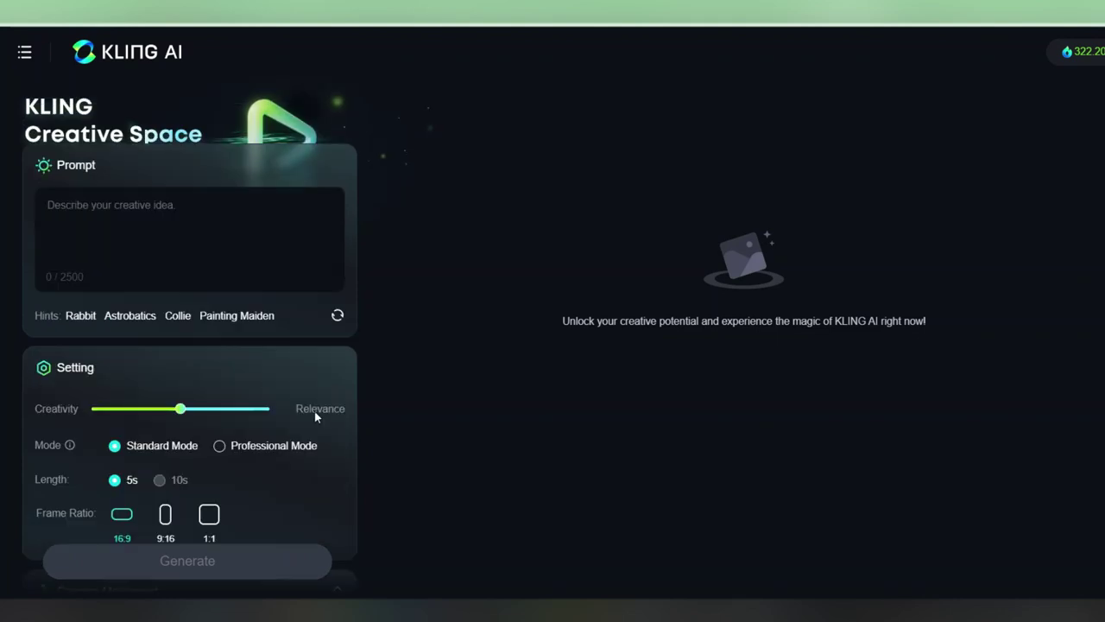
{"action": "scroll", "coordinate": [314, 411], "scroll_direction": "down", "scroll_amount": 3}
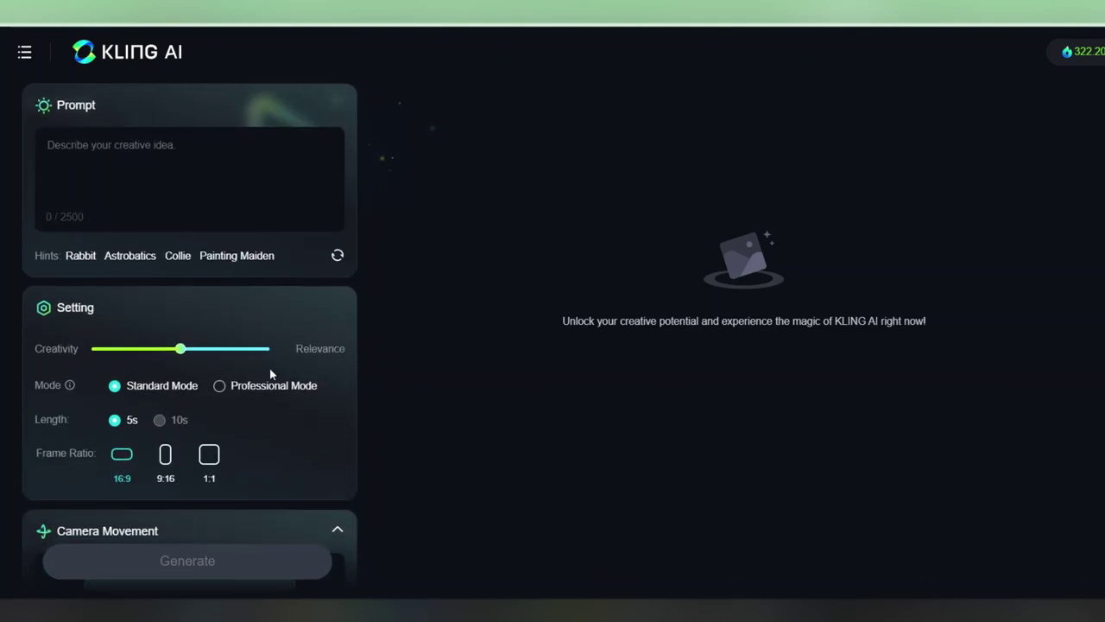
{"action": "scroll", "coordinate": [229, 344], "scroll_direction": "down", "scroll_amount": 1}
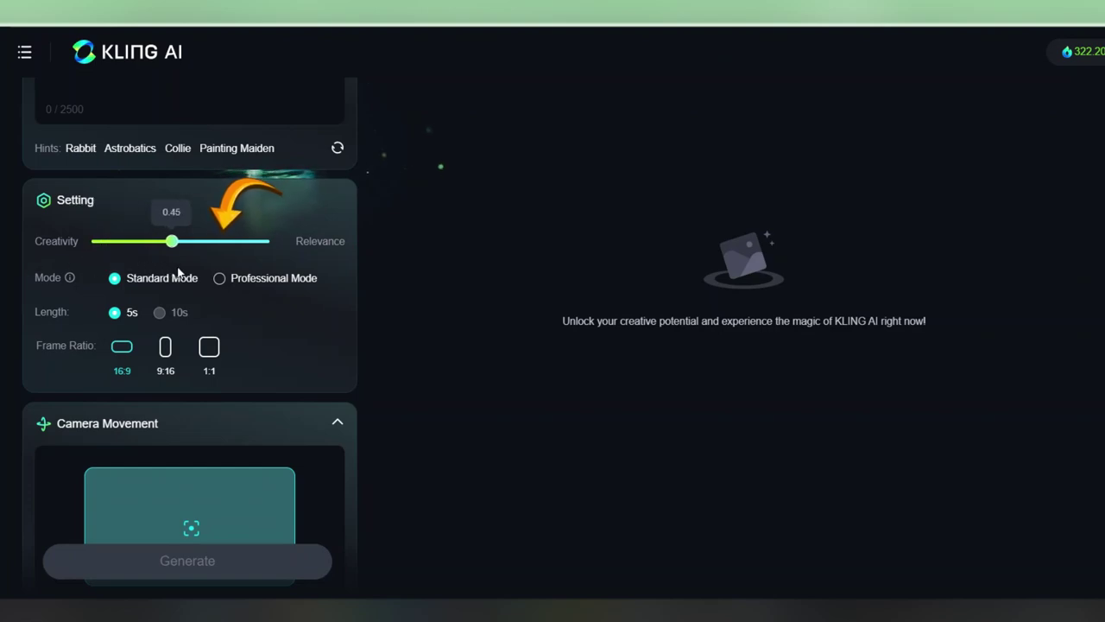
{"action": "left_click", "coordinate": [242, 279]}
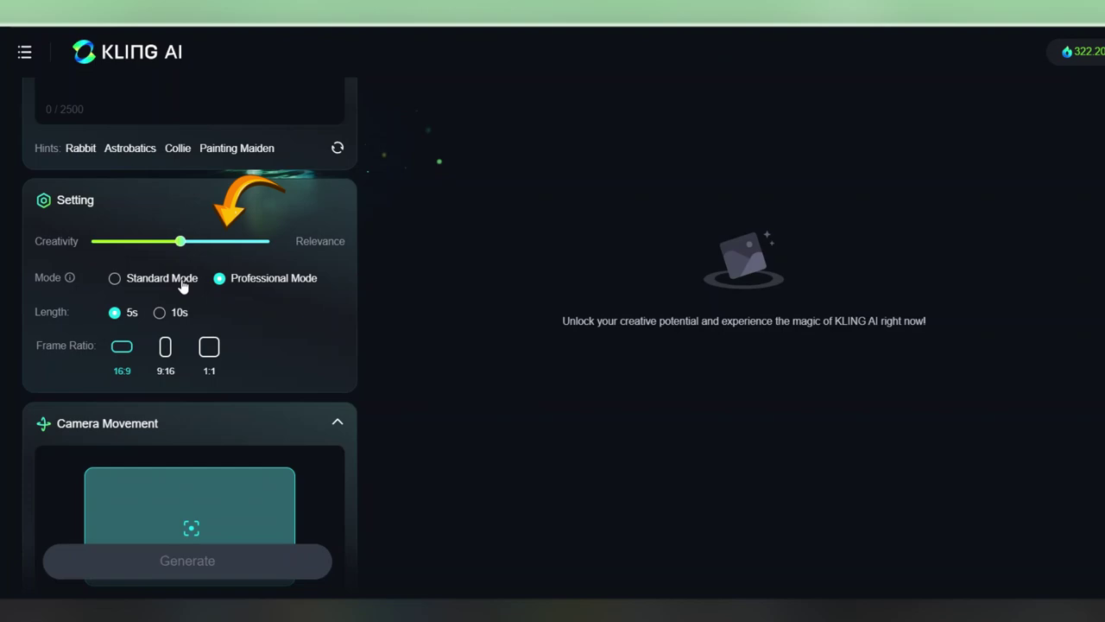
{"action": "scroll", "coordinate": [175, 303], "scroll_direction": "down", "scroll_amount": 5}
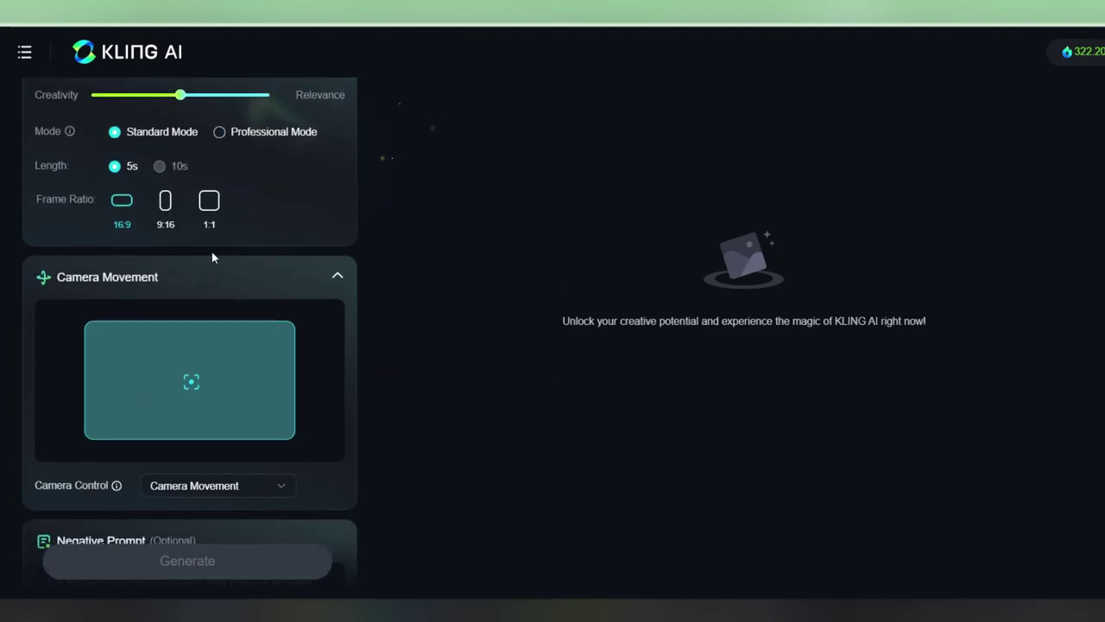
{"action": "scroll", "coordinate": [212, 250], "scroll_direction": "down", "scroll_amount": 1}
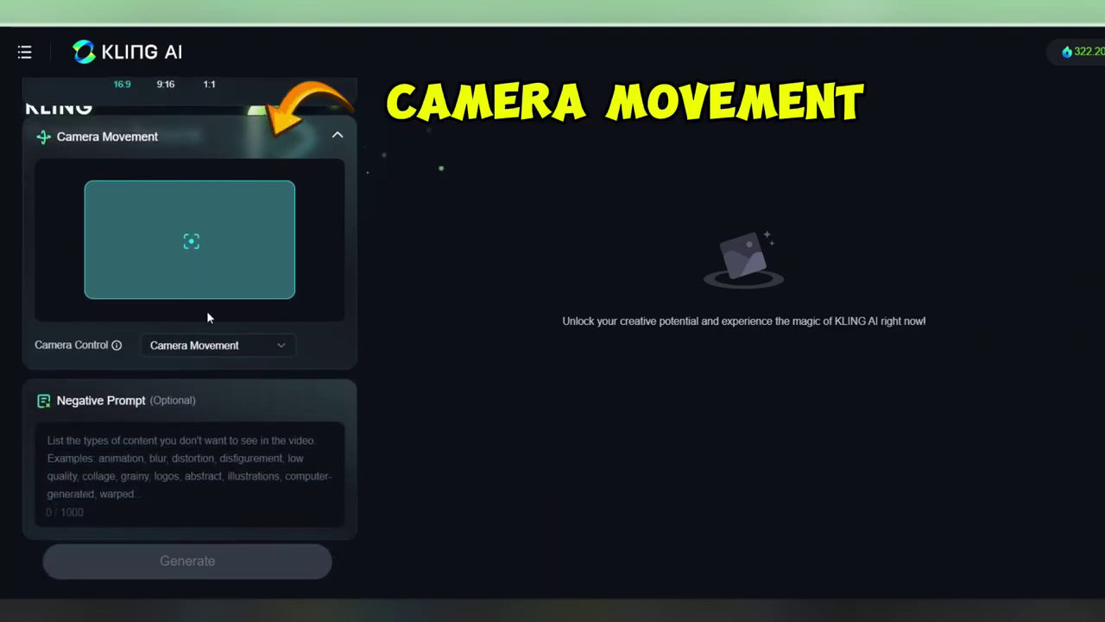
{"action": "left_click", "coordinate": [207, 350]}
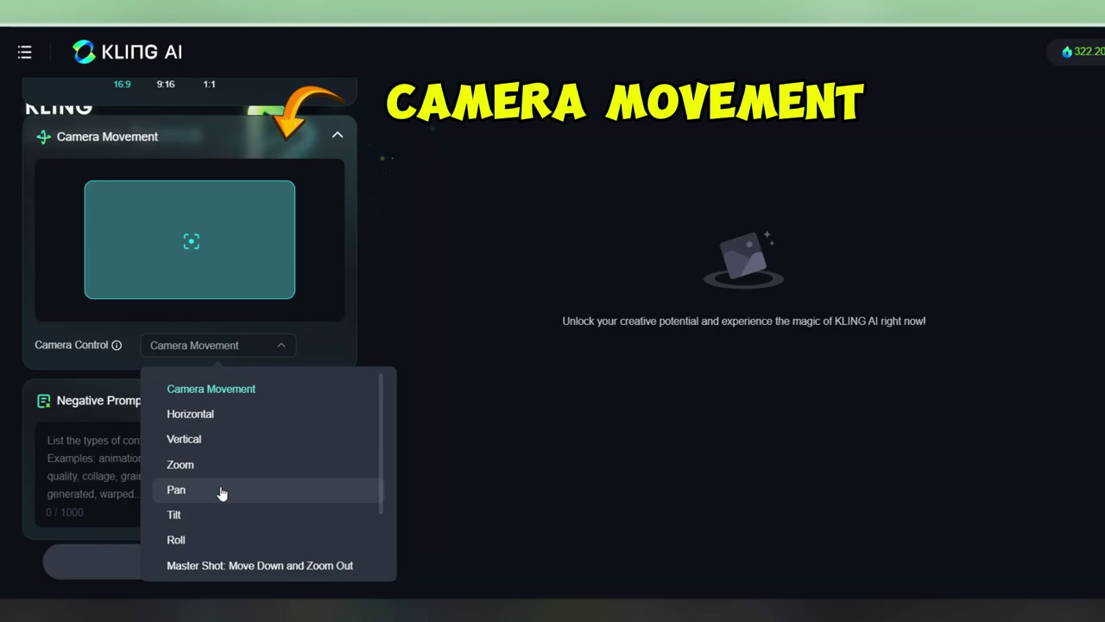
{"action": "scroll", "coordinate": [222, 493], "scroll_direction": "down", "scroll_amount": 2}
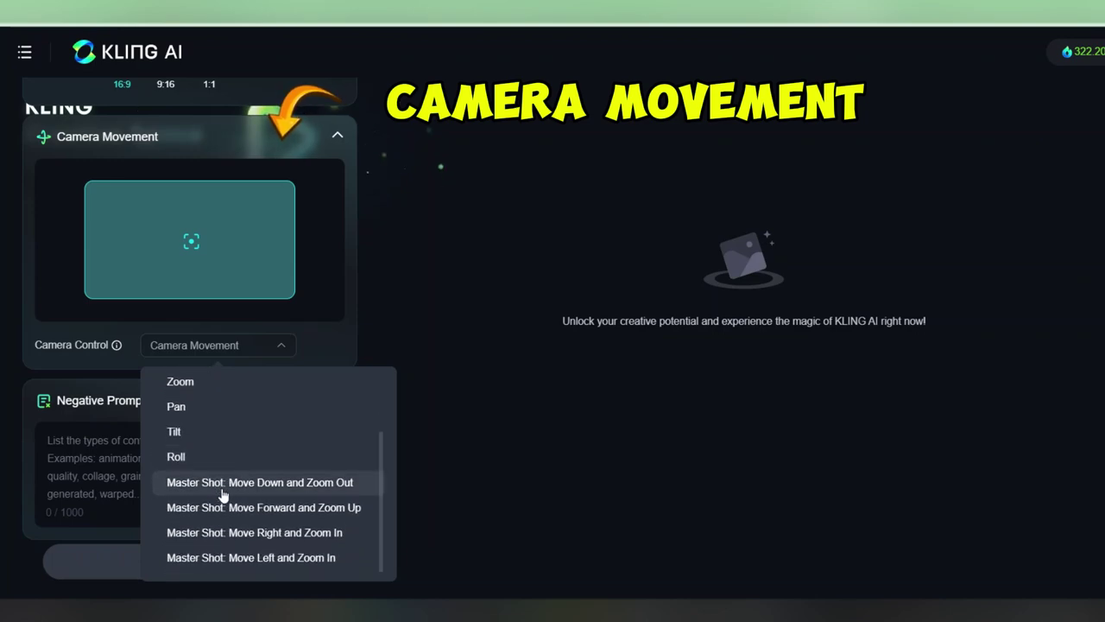
{"action": "scroll", "coordinate": [222, 493], "scroll_direction": "up", "scroll_amount": 2}
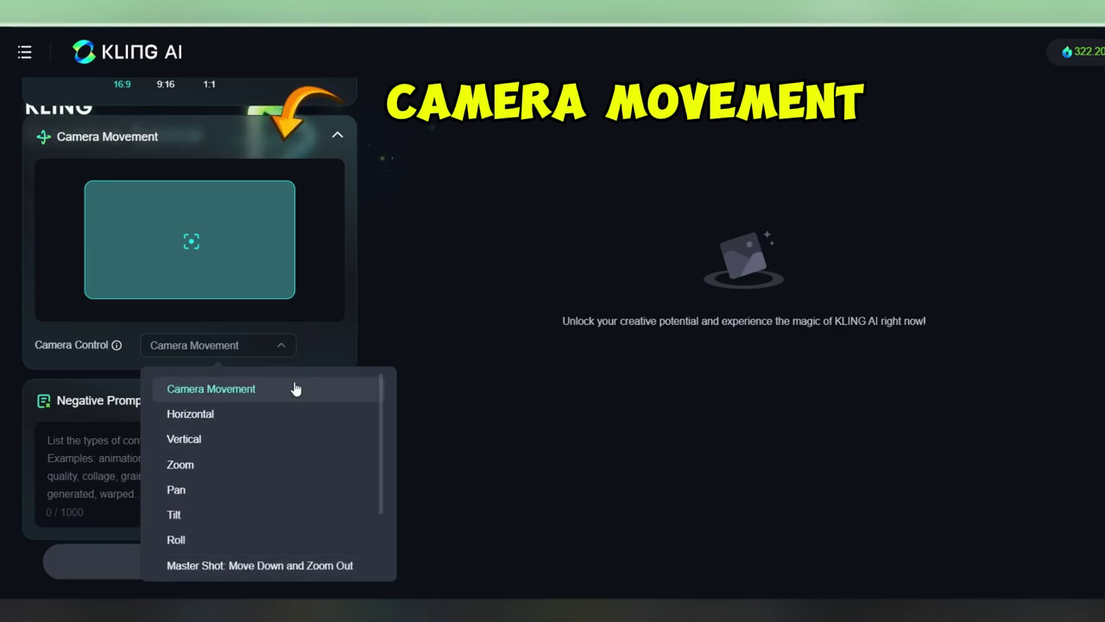
{"action": "left_click", "coordinate": [295, 390]}
{"action": "scroll", "coordinate": [317, 350], "scroll_direction": "down", "scroll_amount": 1}
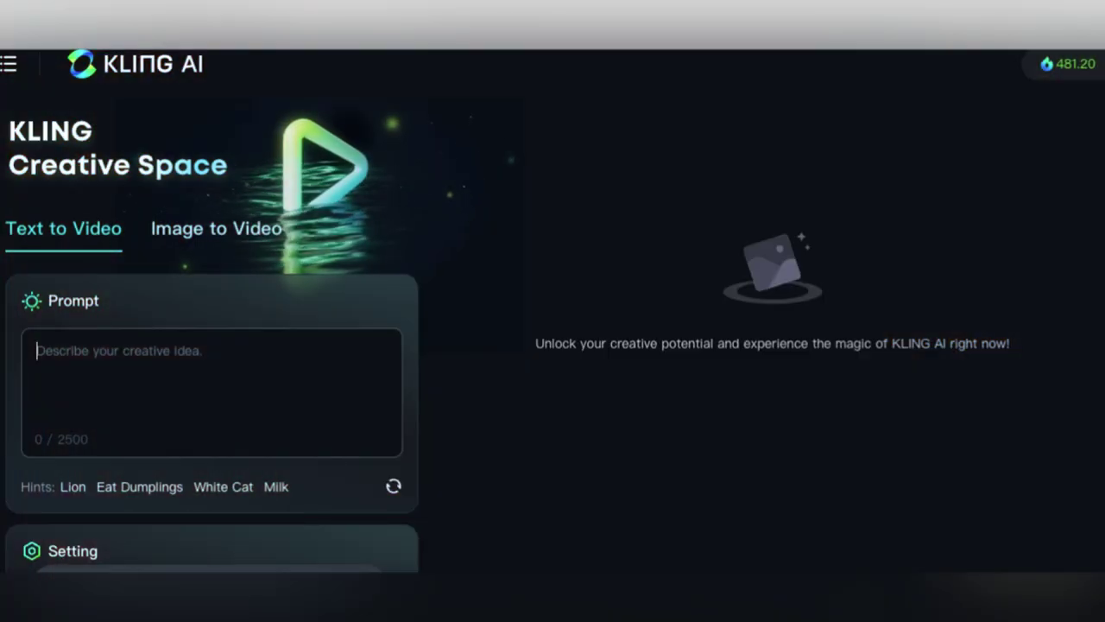
Enter the prompt 'cat sitting in a field, slight breeze' for a 9:16 video.
{"action": "type", "text": "cat"}
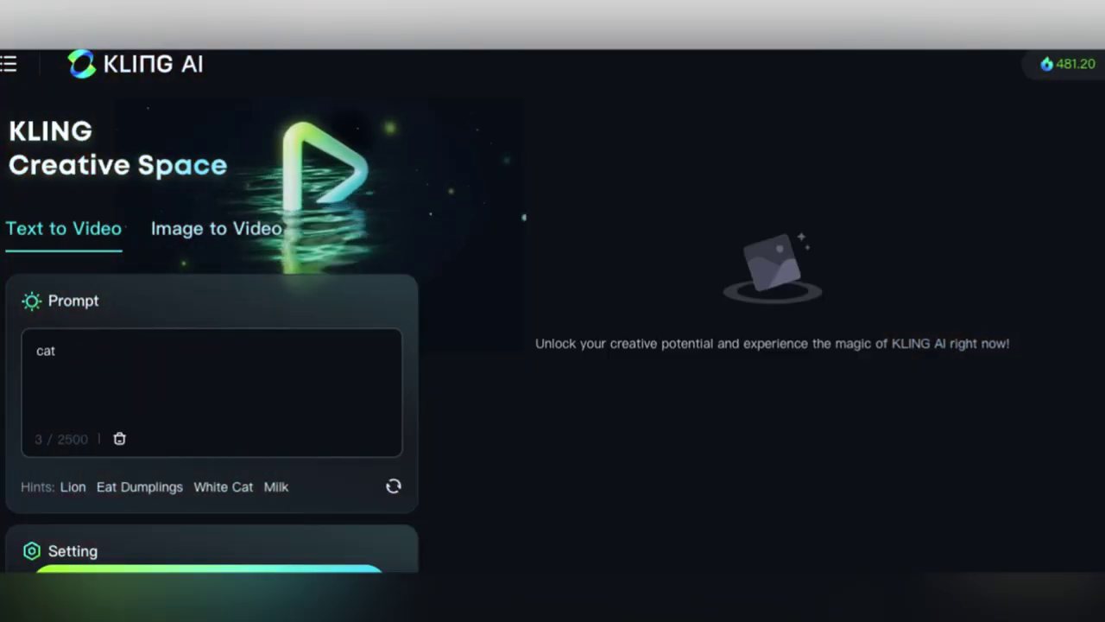
{"action": "type", "text": " sitting in a field"}
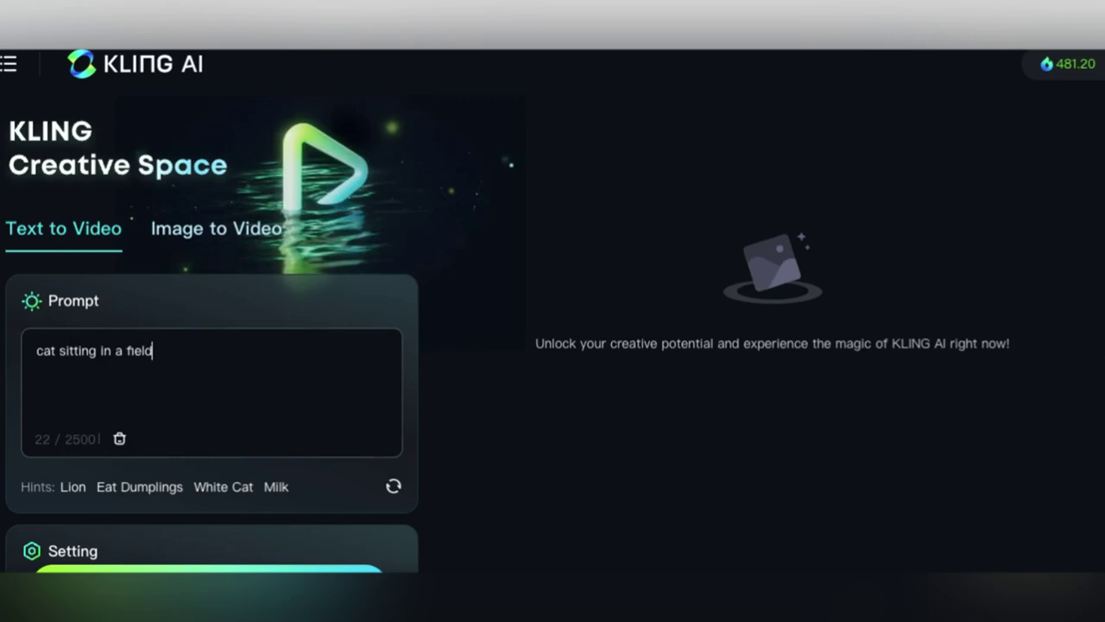
{"action": "type", "text": ", slight breeze"}
{"action": "scroll", "coordinate": [318, 386], "scroll_direction": "down", "scroll_amount": 3}
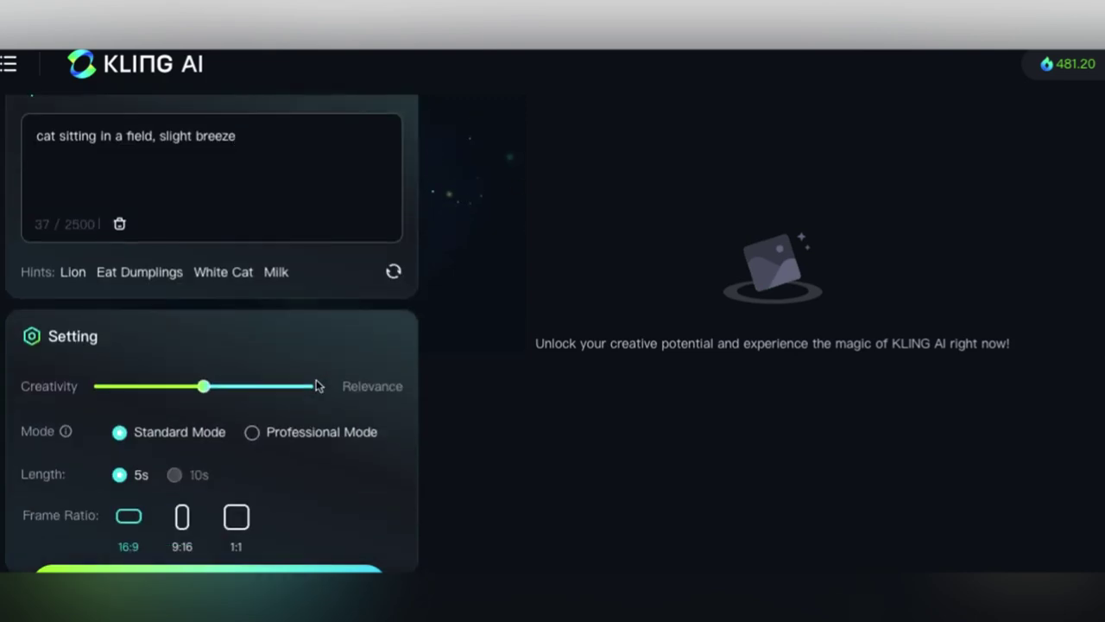
{"action": "scroll", "coordinate": [259, 406], "scroll_direction": "down", "scroll_amount": 6}
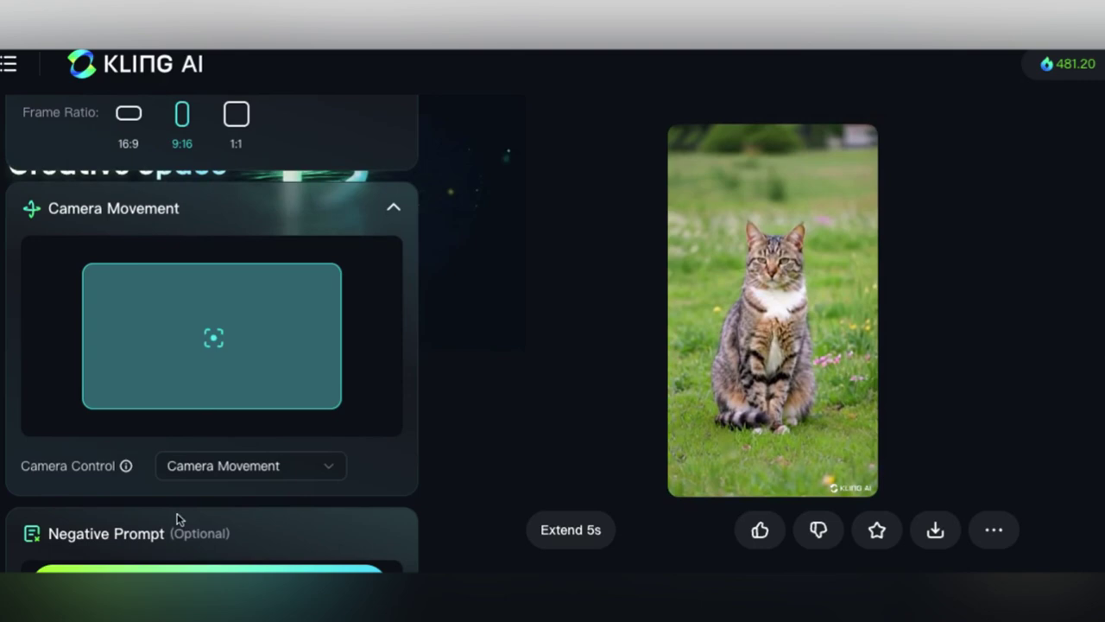
Set Camera Control to Horizontal and try different Horizontal slider amounts.
{"action": "left_click", "coordinate": [212, 475]}
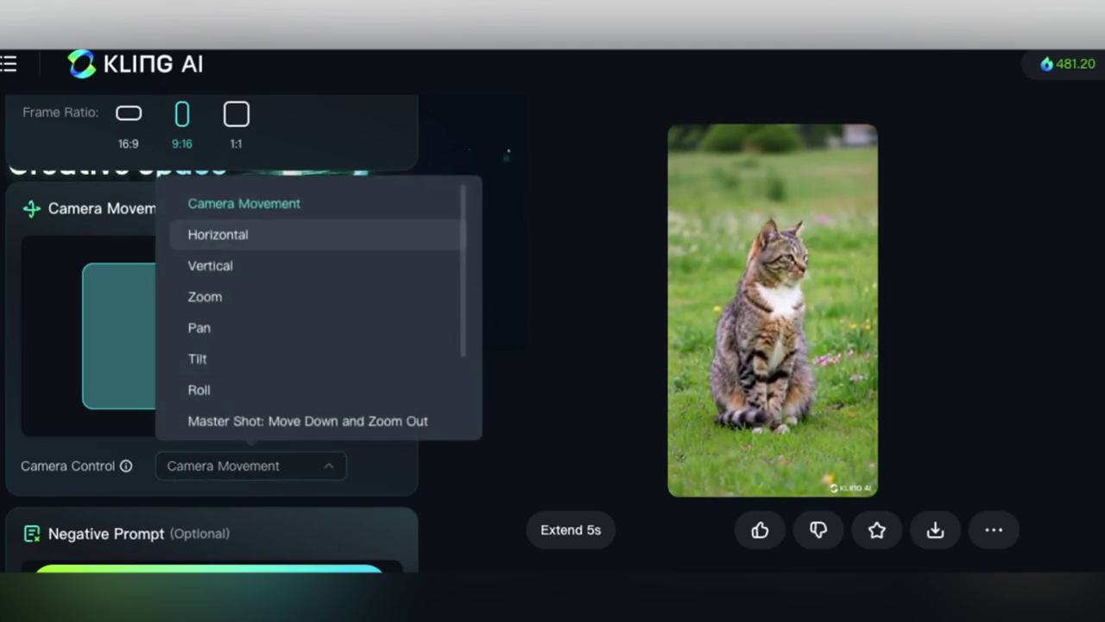
{"action": "left_click", "coordinate": [217, 234]}
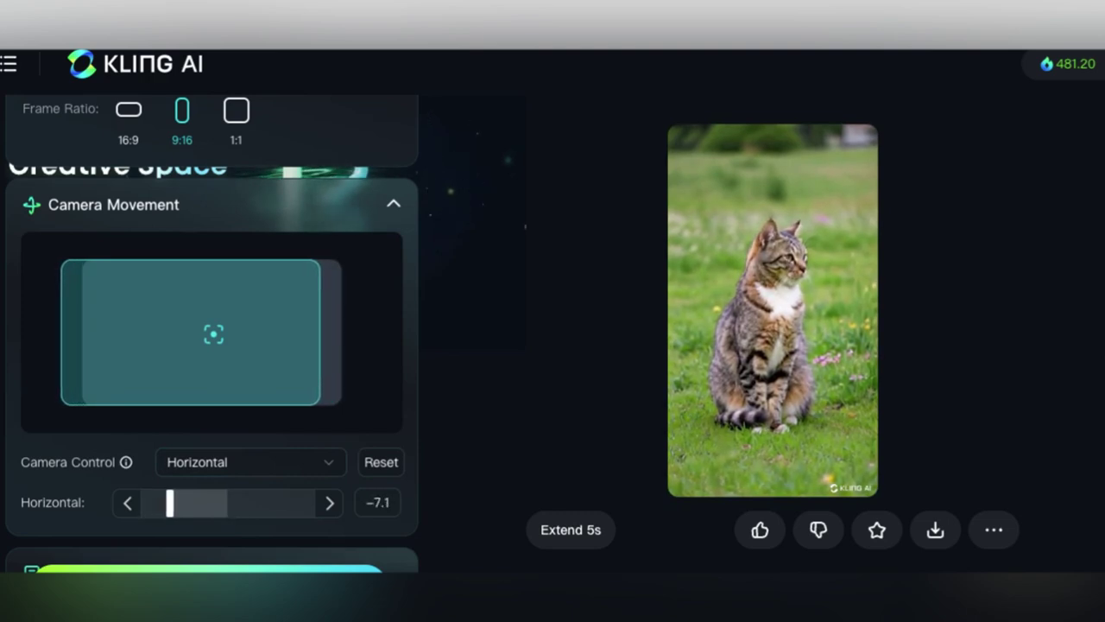
{"action": "left_click_drag", "start_coordinate": [226, 503], "coordinate": [310, 502]}
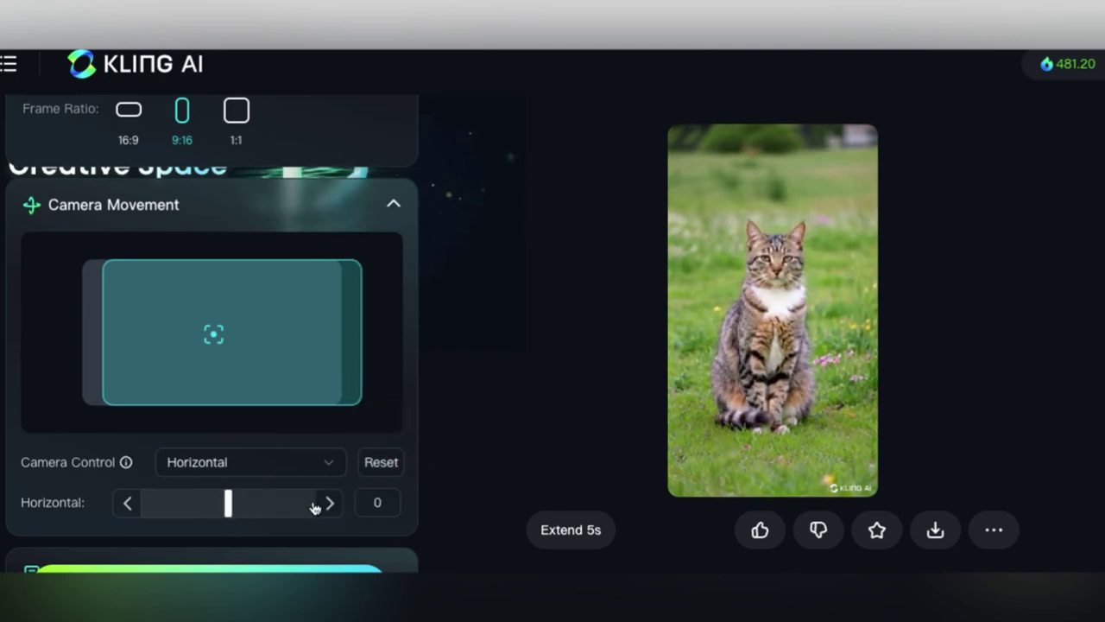
{"action": "scroll", "coordinate": [257, 471], "scroll_direction": "up", "scroll_amount": 5}
{"action": "scroll", "coordinate": [259, 469], "scroll_direction": "down", "scroll_amount": 1}
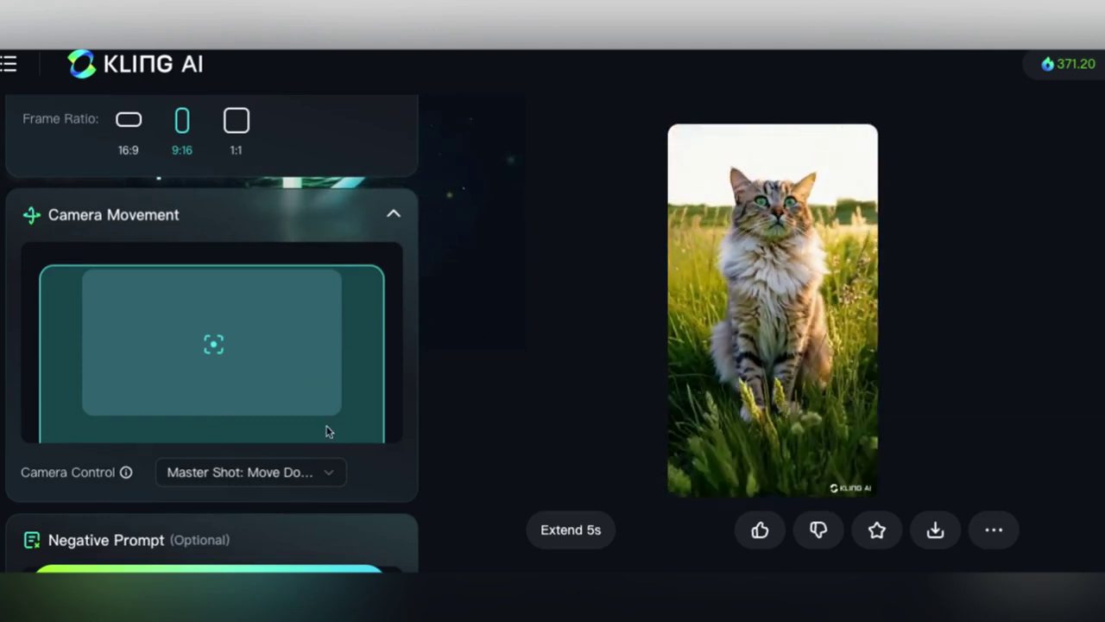
Generate cat clips with Move Down/Zoom Out, Move Forward/Zoom Up and Move Right/Zoom In master shots.
{"action": "left_click", "coordinate": [316, 484]}
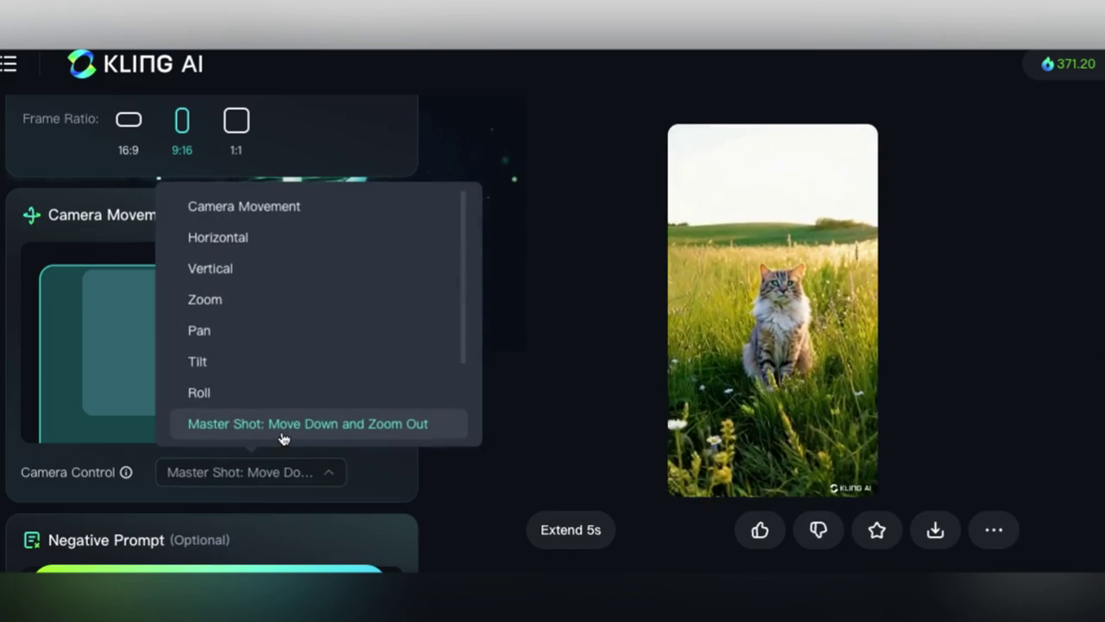
{"action": "left_click", "coordinate": [382, 473]}
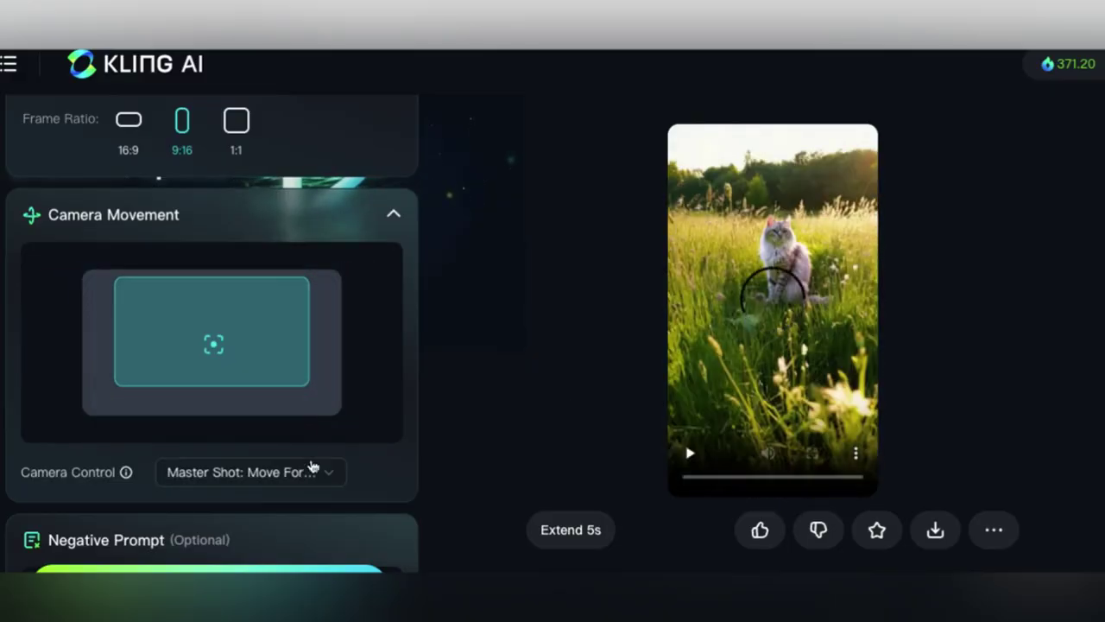
{"action": "left_click", "coordinate": [311, 478]}
{"action": "left_click", "coordinate": [376, 472]}
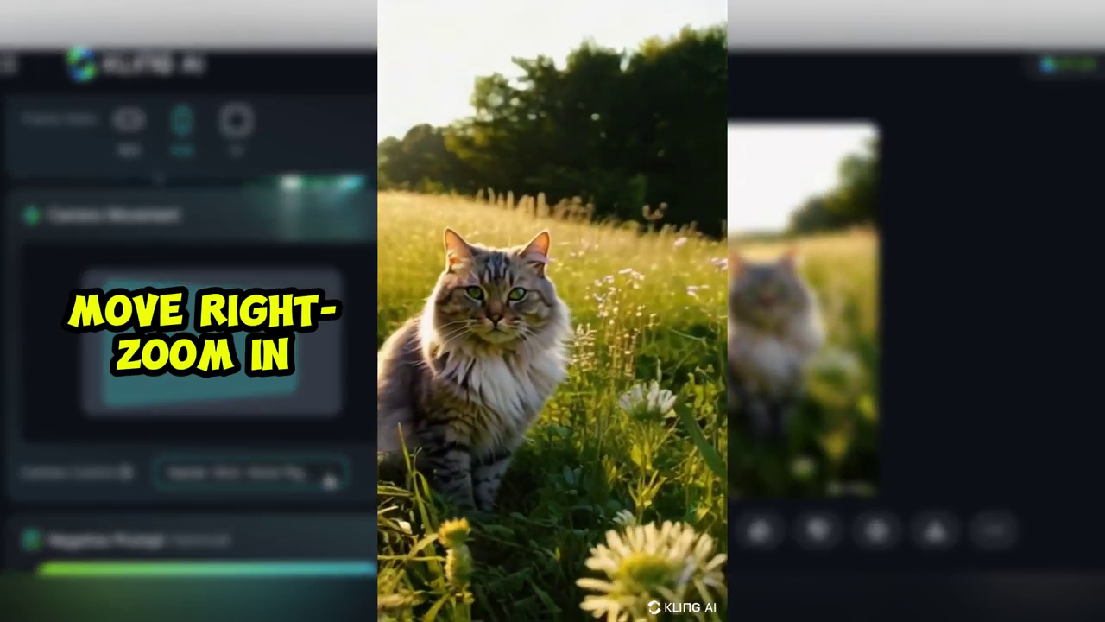
{"action": "left_click", "coordinate": [325, 471]}
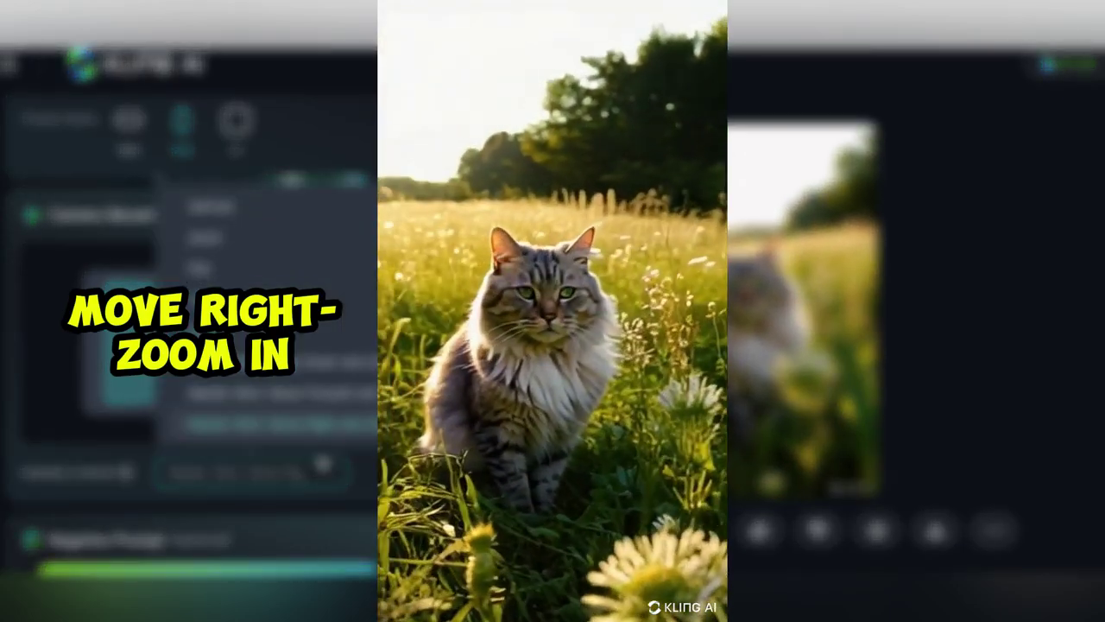
{"action": "left_click", "coordinate": [268, 424]}
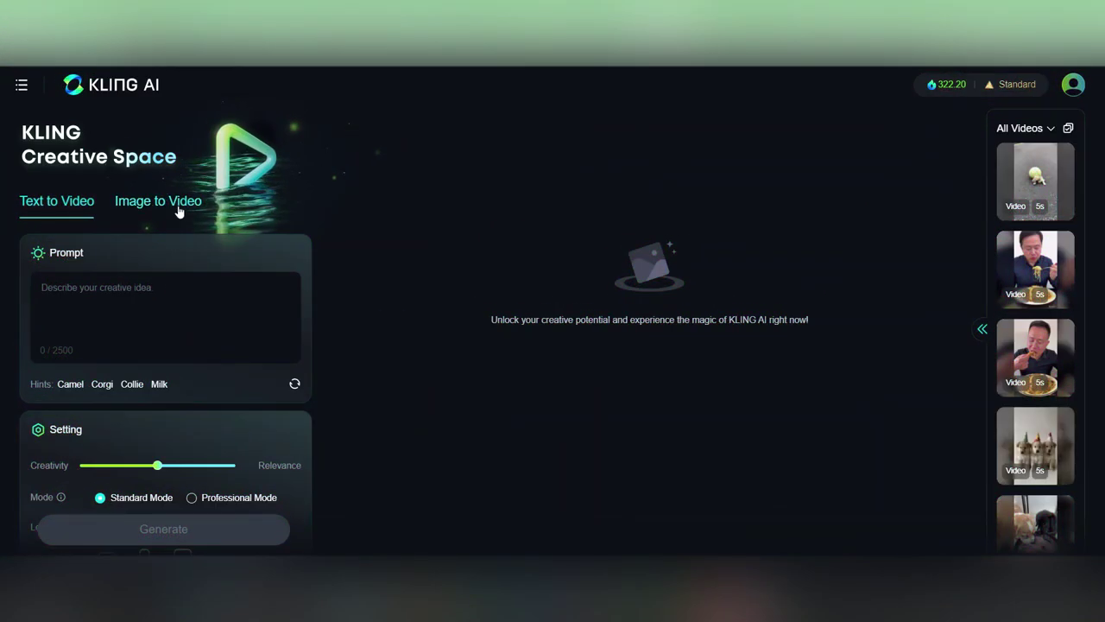
Switch to Image to Video and upload the hot-air balloon photo.
{"action": "left_click", "coordinate": [177, 207]}
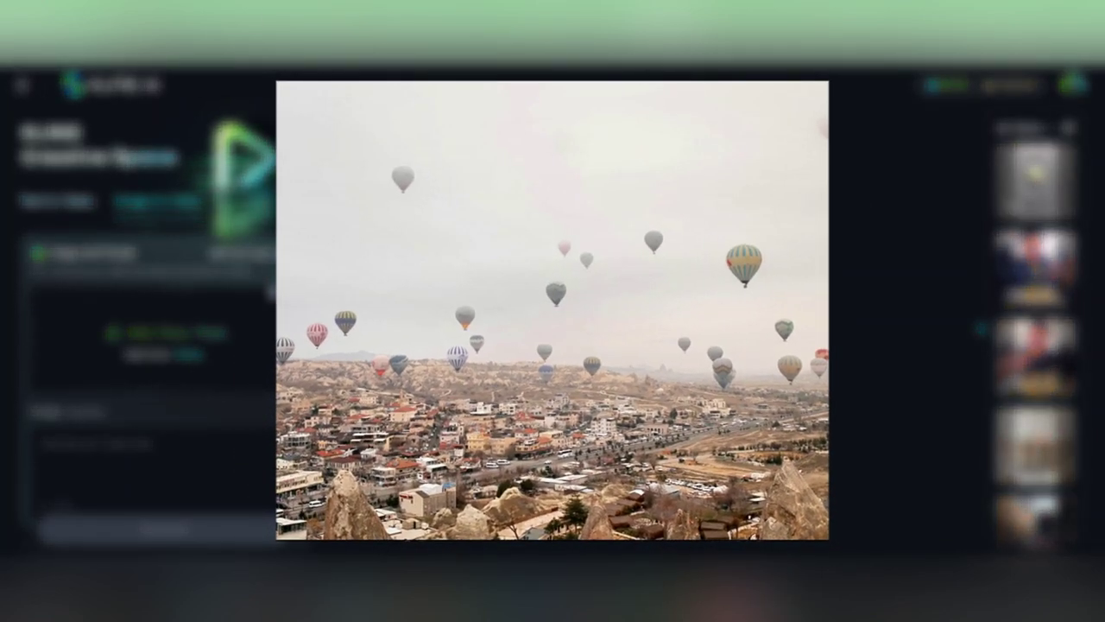
{"action": "scroll", "coordinate": [146, 346], "scroll_direction": "down", "scroll_amount": 5}
{"action": "scroll", "coordinate": [147, 345], "scroll_direction": "down", "scroll_amount": 3}
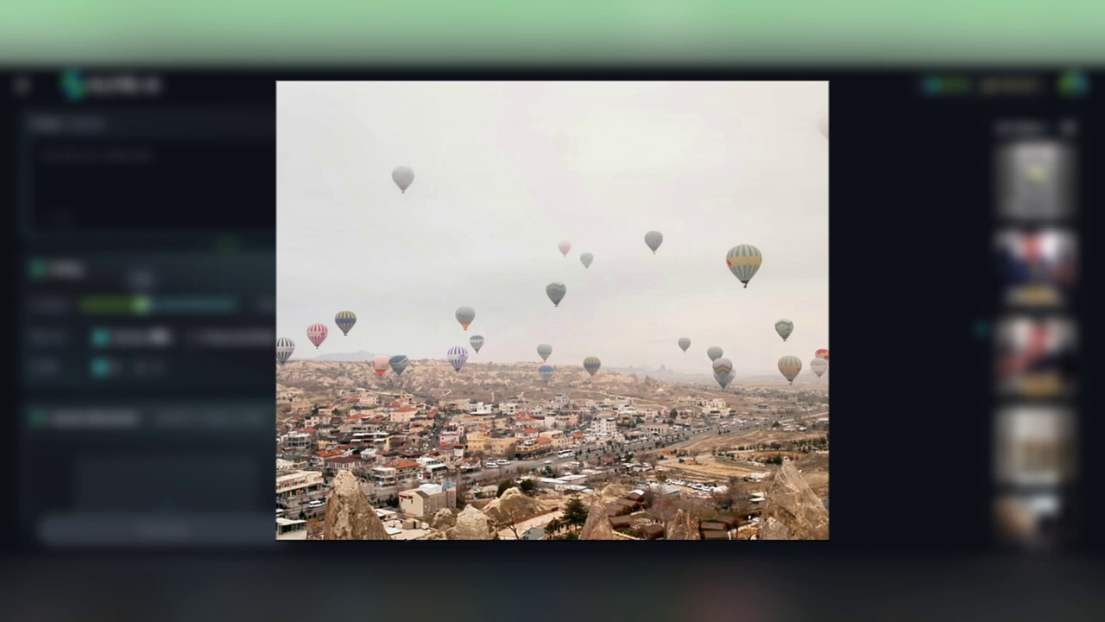
{"action": "scroll", "coordinate": [146, 346], "scroll_direction": "down", "scroll_amount": 3}
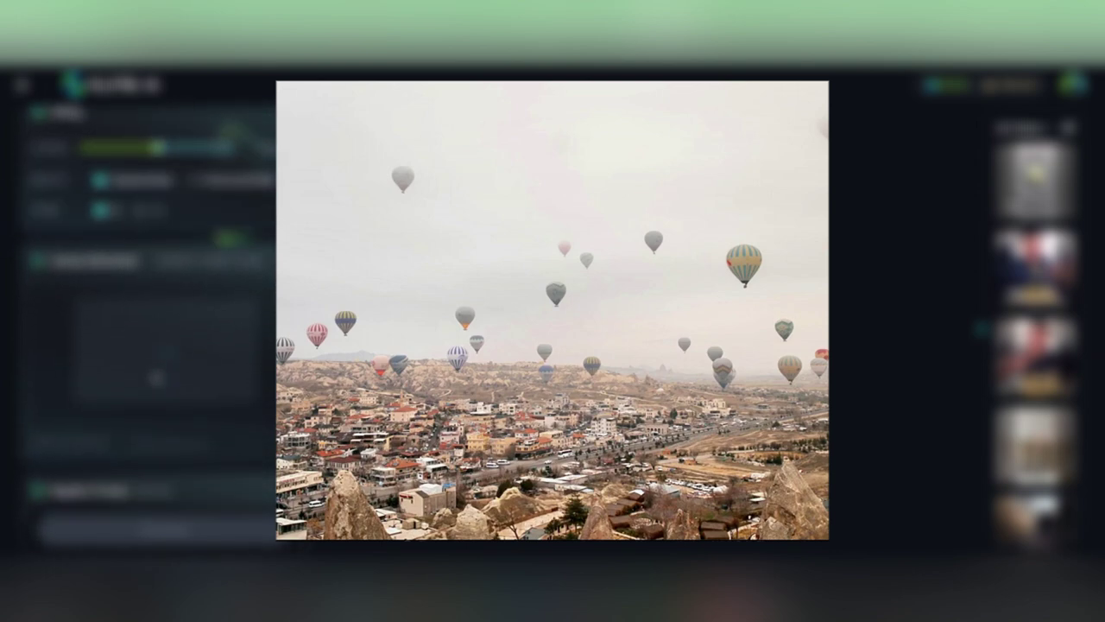
{"action": "scroll", "coordinate": [146, 346], "scroll_direction": "down", "scroll_amount": 5}
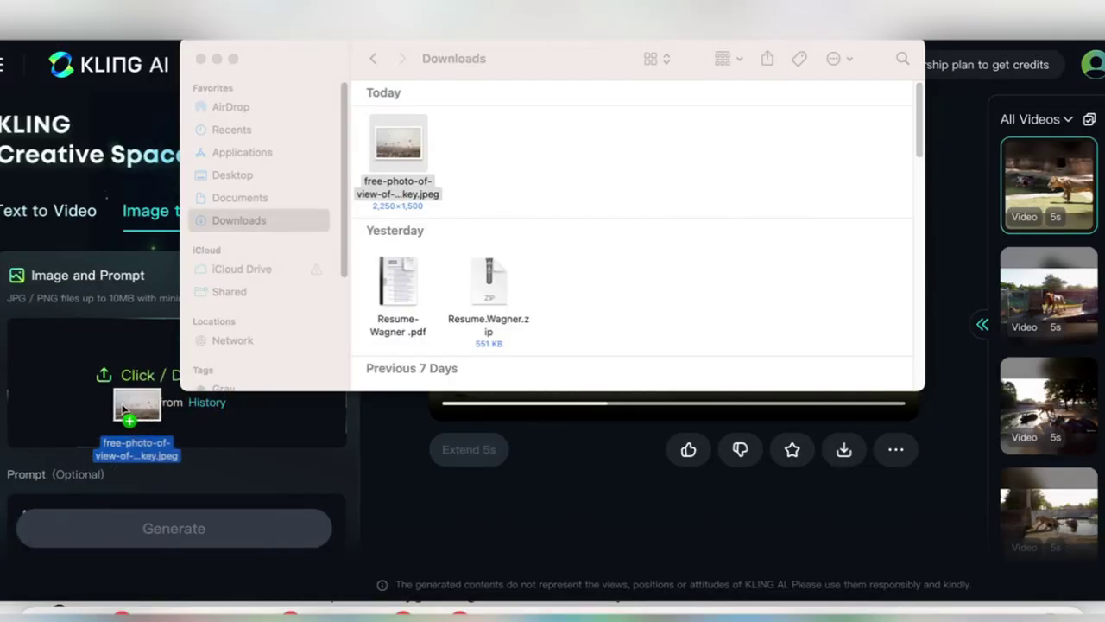
{"action": "left_click_drag", "start_coordinate": [121, 395], "coordinate": [118, 384]}
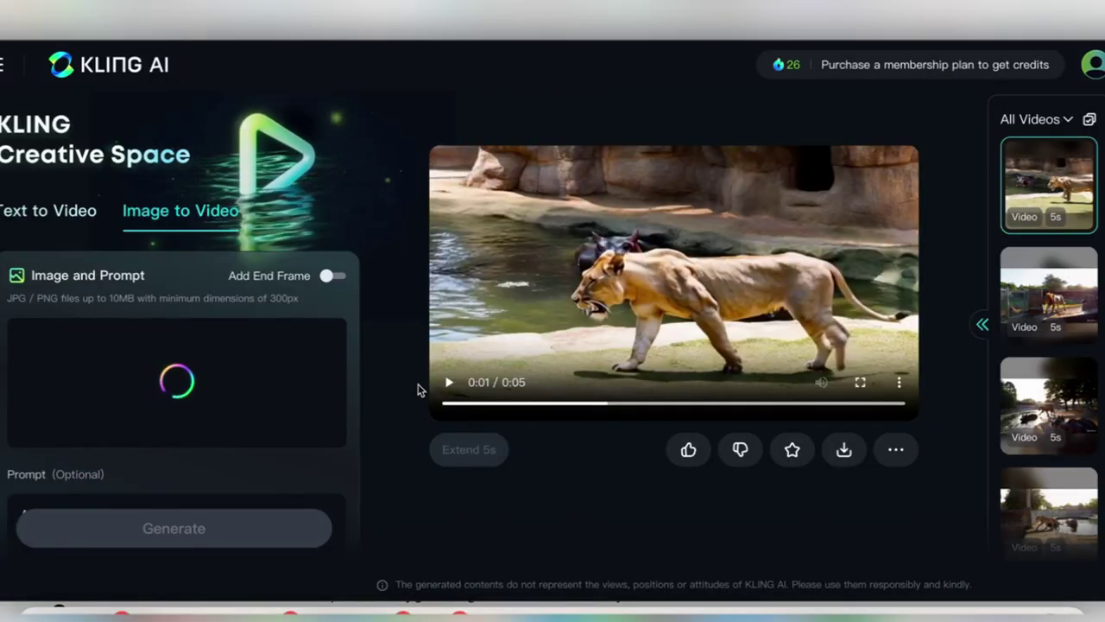
Prompt 'Hot air' balloons rising and generate the balloon video, then preview it.
{"action": "type", "text": "Hot air balloons ascending into the sky,"}
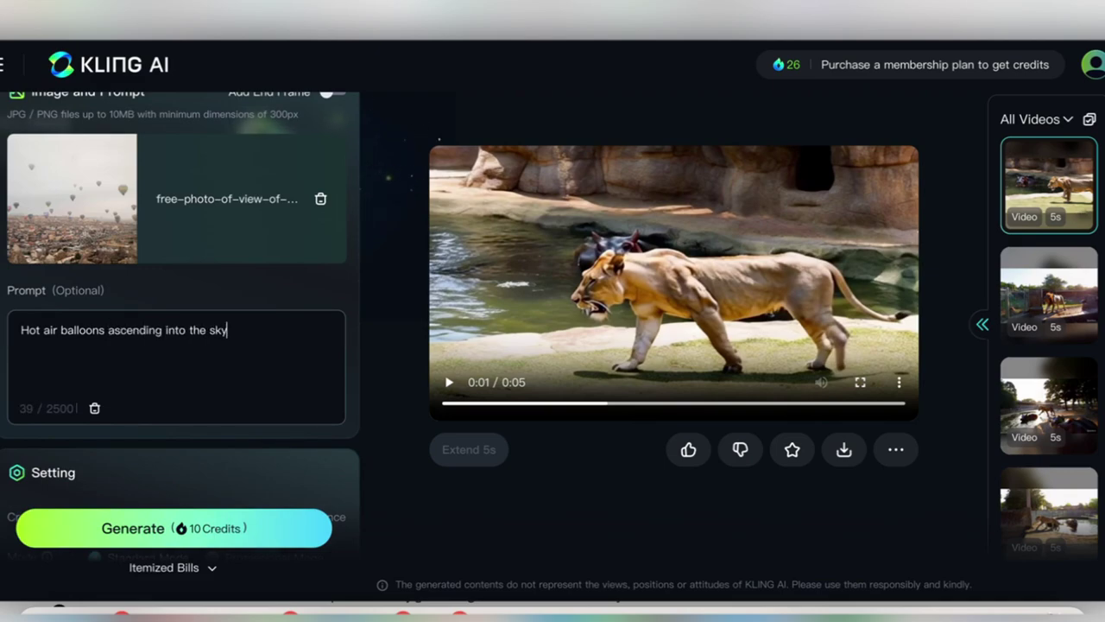
{"action": "scroll", "coordinate": [234, 354], "scroll_direction": "down", "scroll_amount": 10}
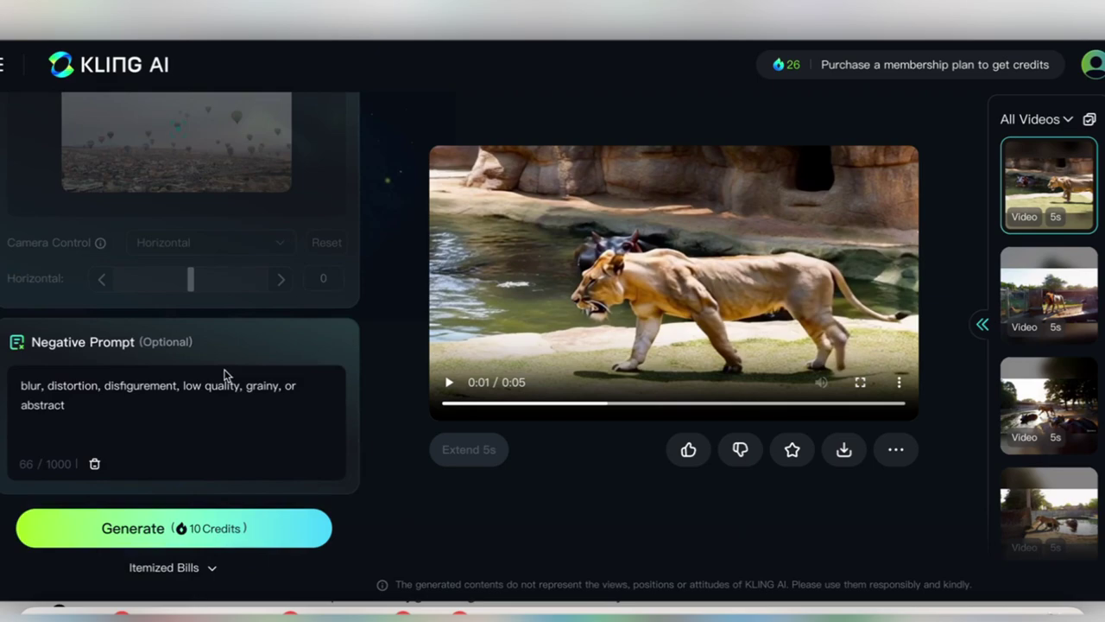
{"action": "scroll", "coordinate": [202, 388], "scroll_direction": "up", "scroll_amount": 10}
{"action": "scroll", "coordinate": [202, 394], "scroll_direction": "down", "scroll_amount": 3}
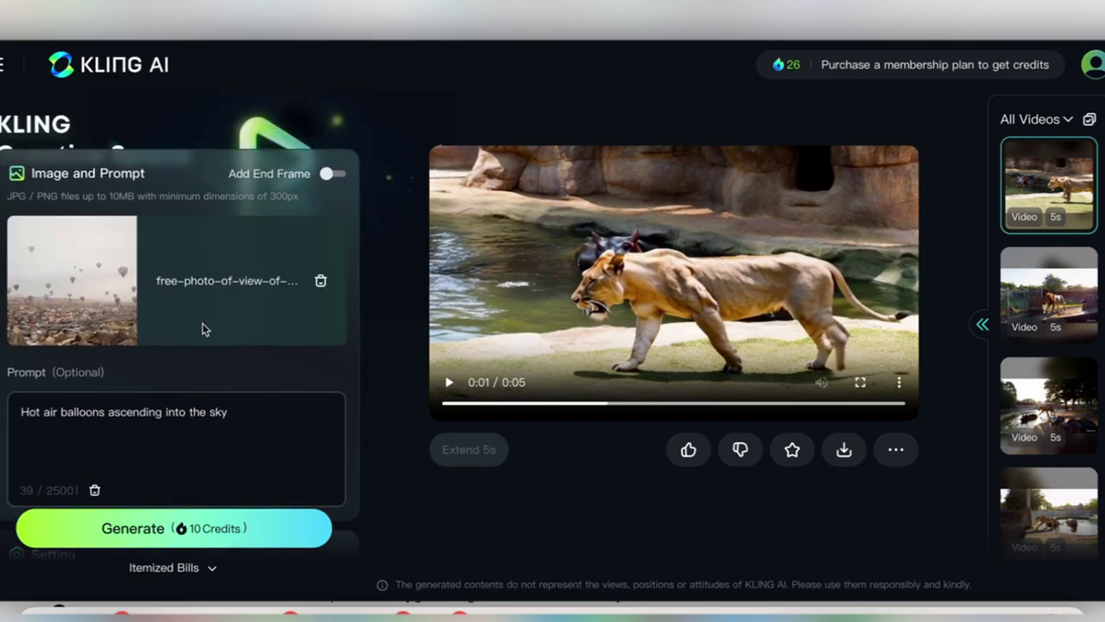
{"action": "left_click", "coordinate": [173, 527]}
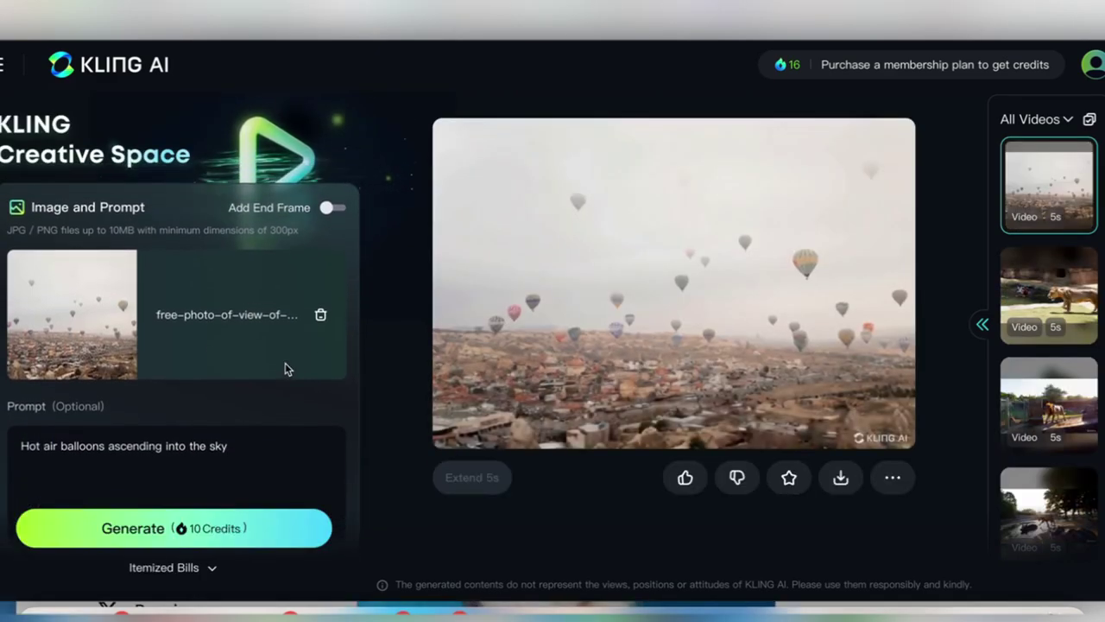
{"action": "scroll", "coordinate": [284, 369], "scroll_direction": "down", "scroll_amount": 4}
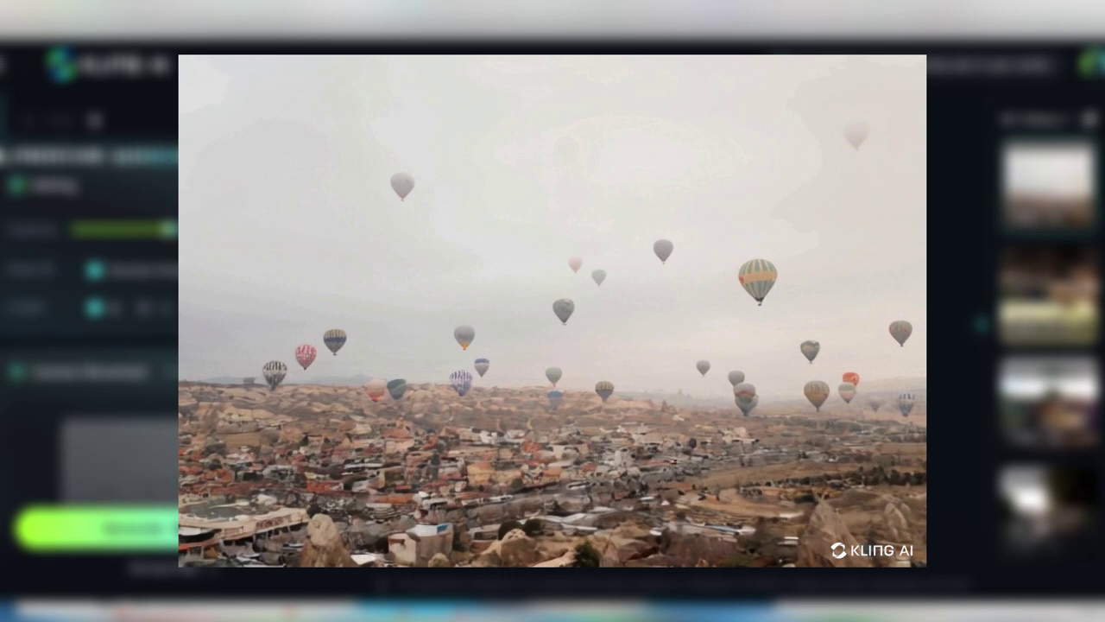
{"action": "scroll", "coordinate": [87, 345], "scroll_direction": "down", "scroll_amount": 3}
{"action": "scroll", "coordinate": [87, 259], "scroll_direction": "up", "scroll_amount": 3}
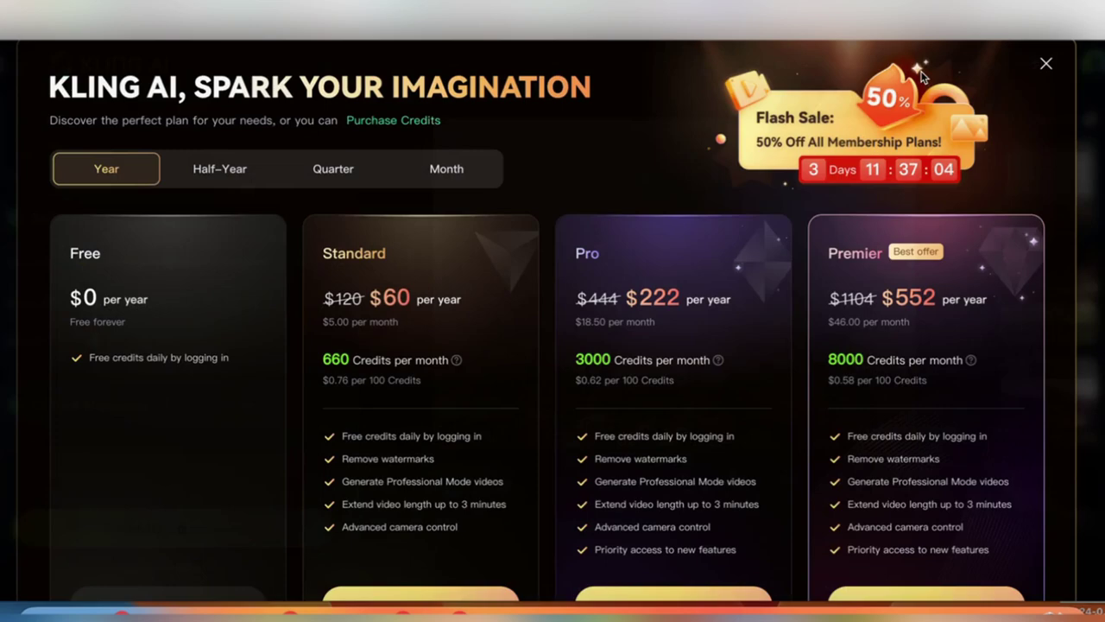
Purchase the Standard monthly plan, opening its US$ 5.00 checkout.
{"action": "scroll", "coordinate": [846, 225], "scroll_direction": "down", "scroll_amount": 2}
{"action": "scroll", "coordinate": [389, 155], "scroll_direction": "up", "scroll_amount": 2}
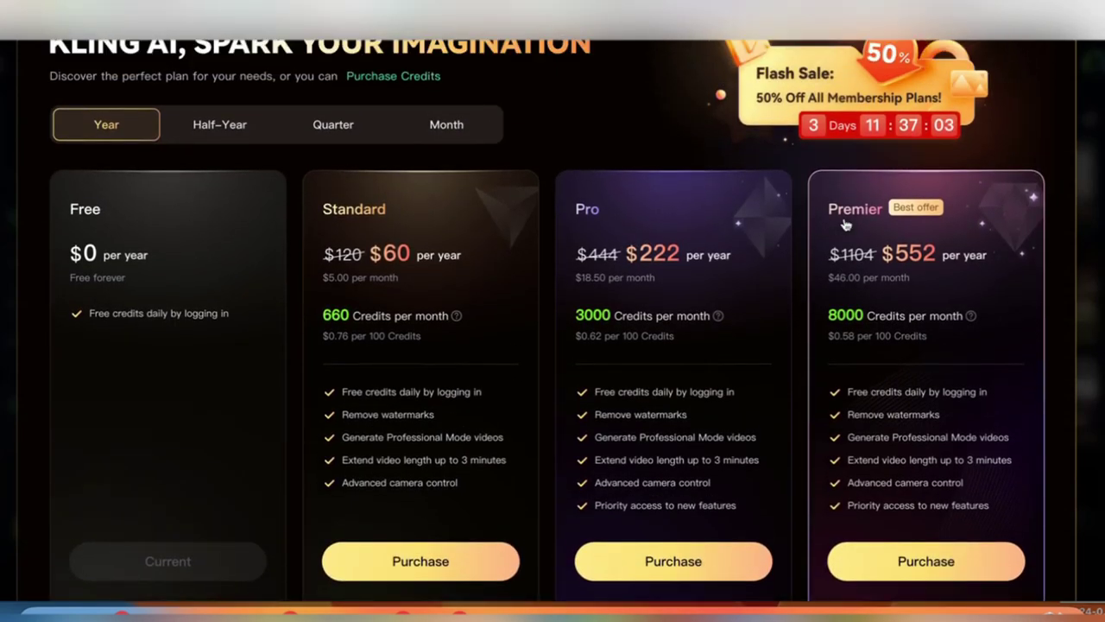
{"action": "scroll", "coordinate": [380, 164], "scroll_direction": "up", "scroll_amount": 1}
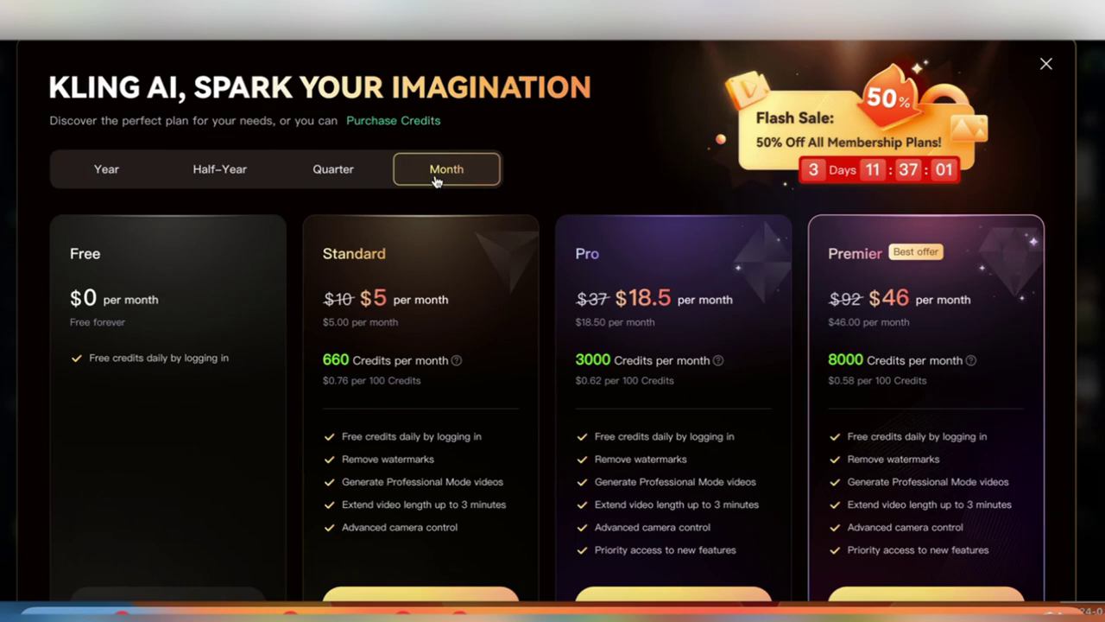
{"action": "scroll", "coordinate": [436, 180], "scroll_direction": "down", "scroll_amount": 1}
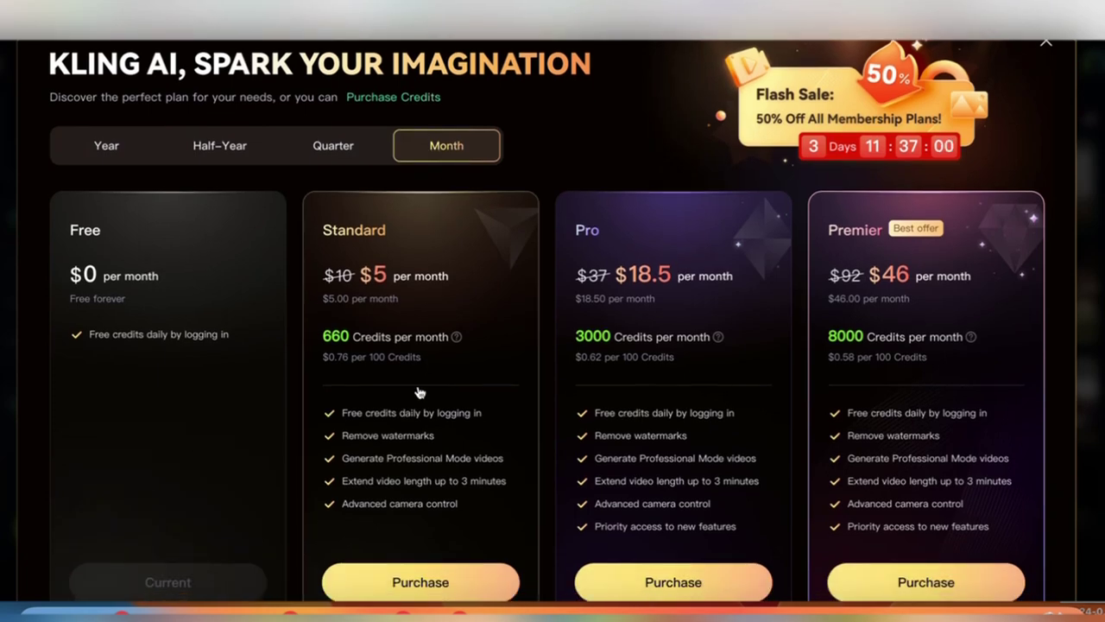
{"action": "scroll", "coordinate": [424, 390], "scroll_direction": "down", "scroll_amount": 3}
{"action": "scroll", "coordinate": [427, 388], "scroll_direction": "up", "scroll_amount": 3}
{"action": "scroll", "coordinate": [427, 388], "scroll_direction": "down", "scroll_amount": 1}
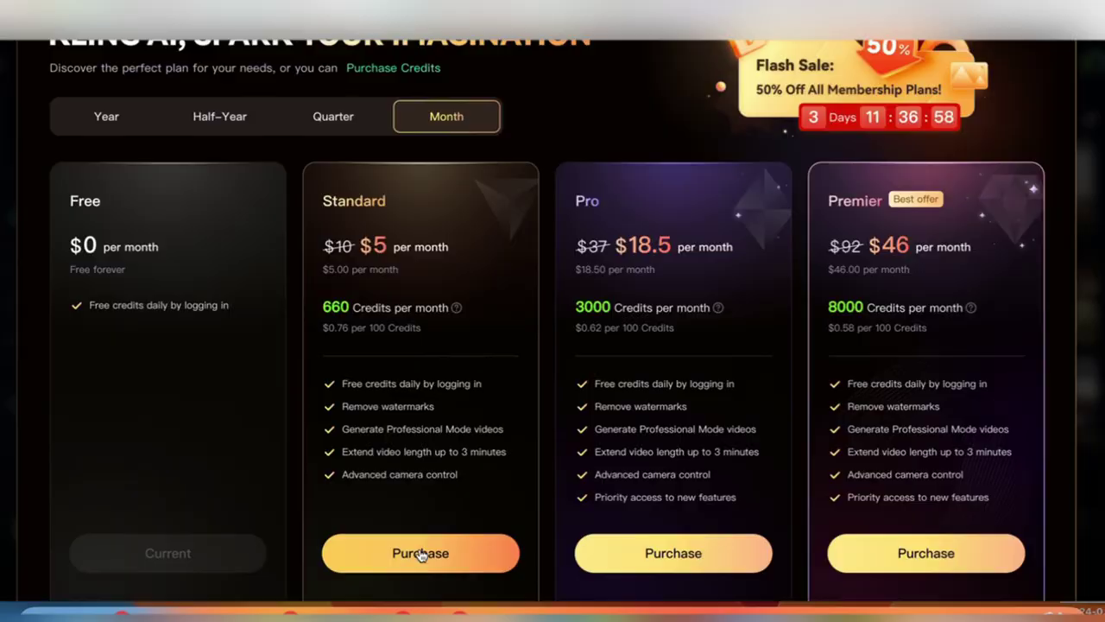
{"action": "left_click", "coordinate": [420, 554]}
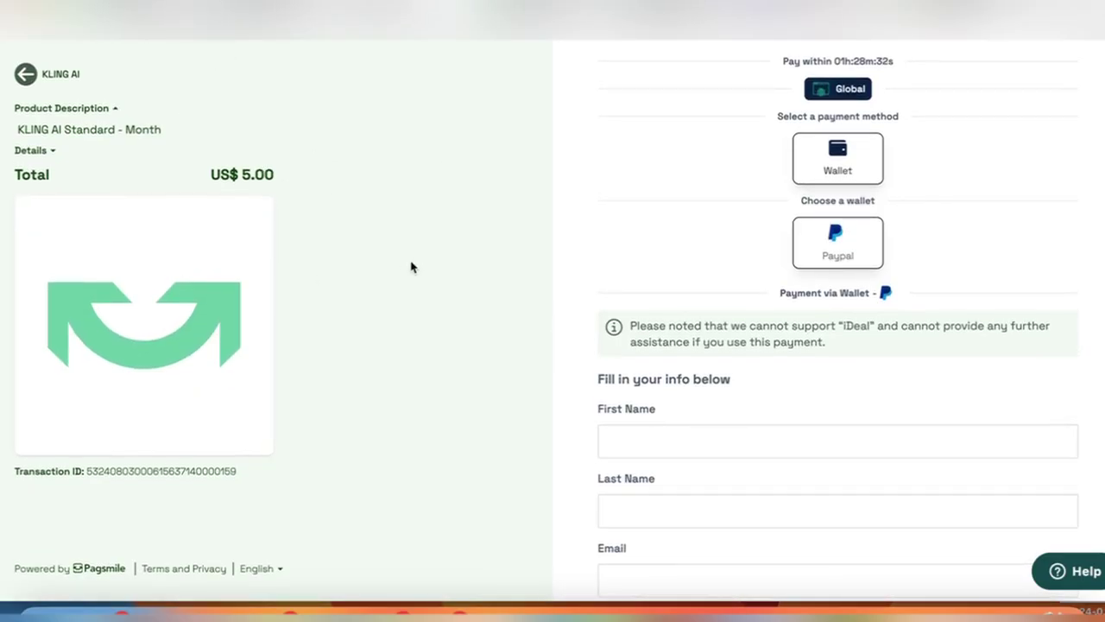
Pay the US$ 5.00 Standard plan with the PayPal wallet and return to Kling AI.
{"action": "scroll", "coordinate": [602, 375], "scroll_direction": "down", "scroll_amount": 3}
{"action": "left_click", "coordinate": [602, 373]}
{"action": "scroll", "coordinate": [603, 380], "scroll_direction": "up", "scroll_amount": 3}
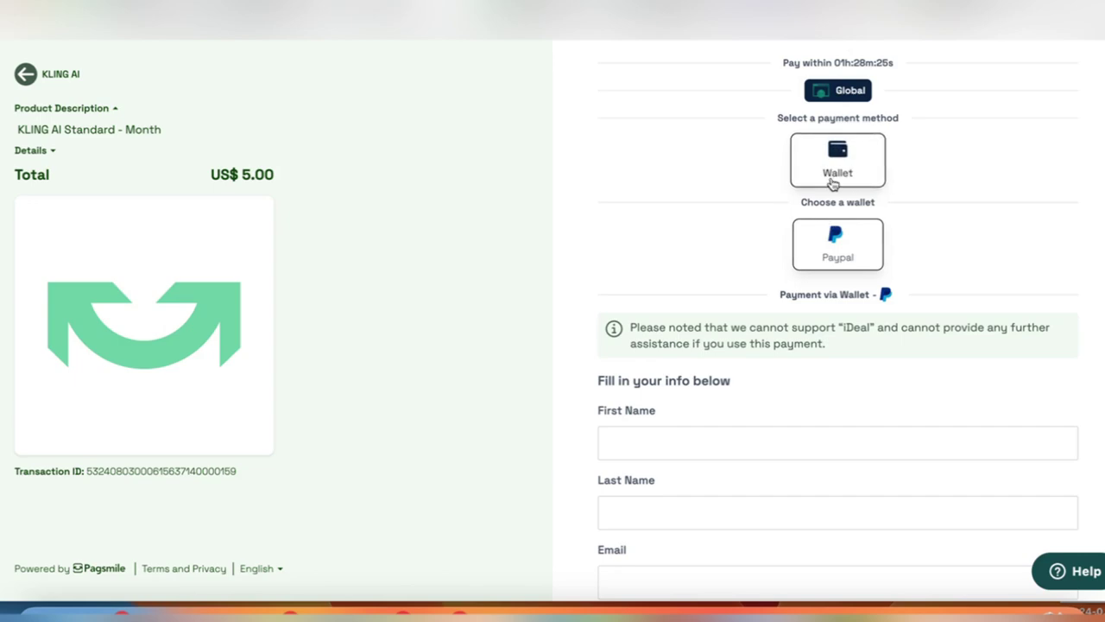
{"action": "scroll", "coordinate": [816, 264], "scroll_direction": "down", "scroll_amount": 3}
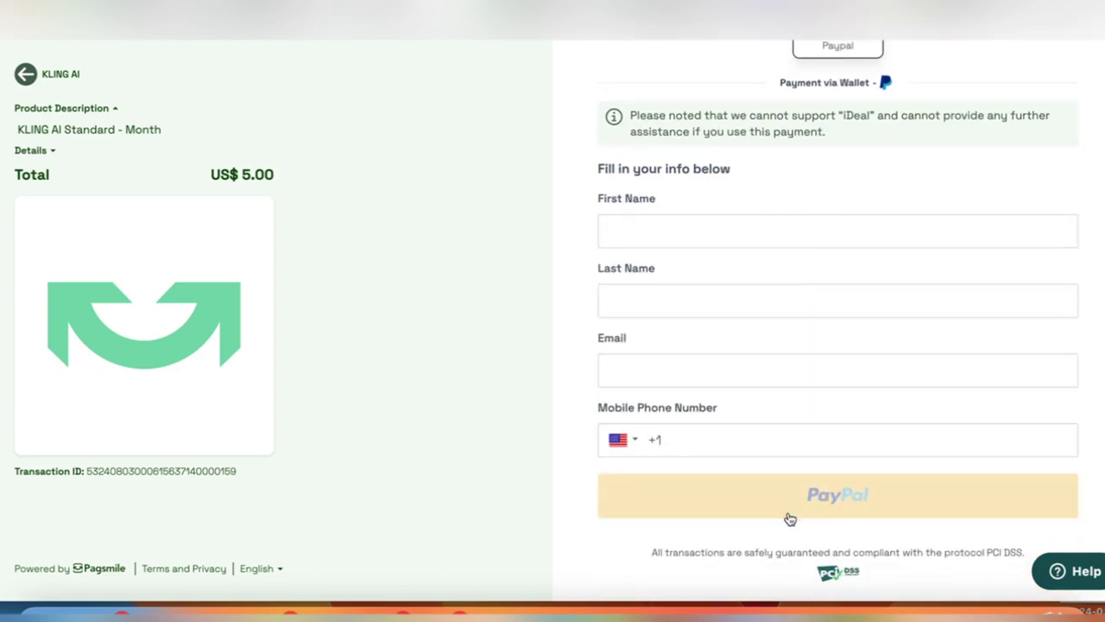
{"action": "left_click", "coordinate": [792, 511]}
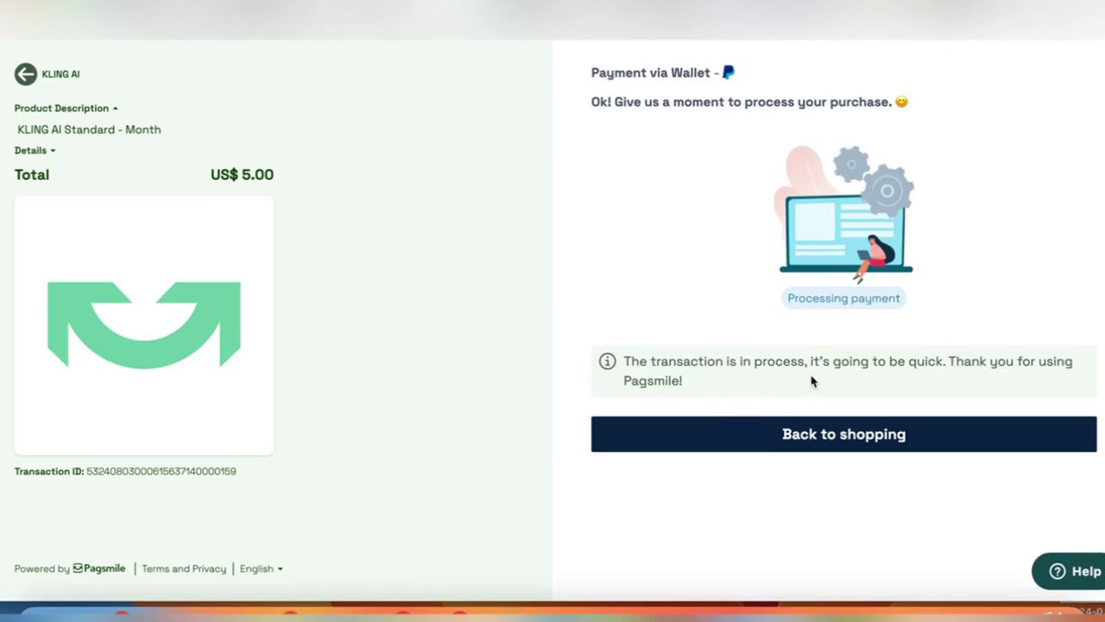
{"action": "left_click", "coordinate": [846, 433]}
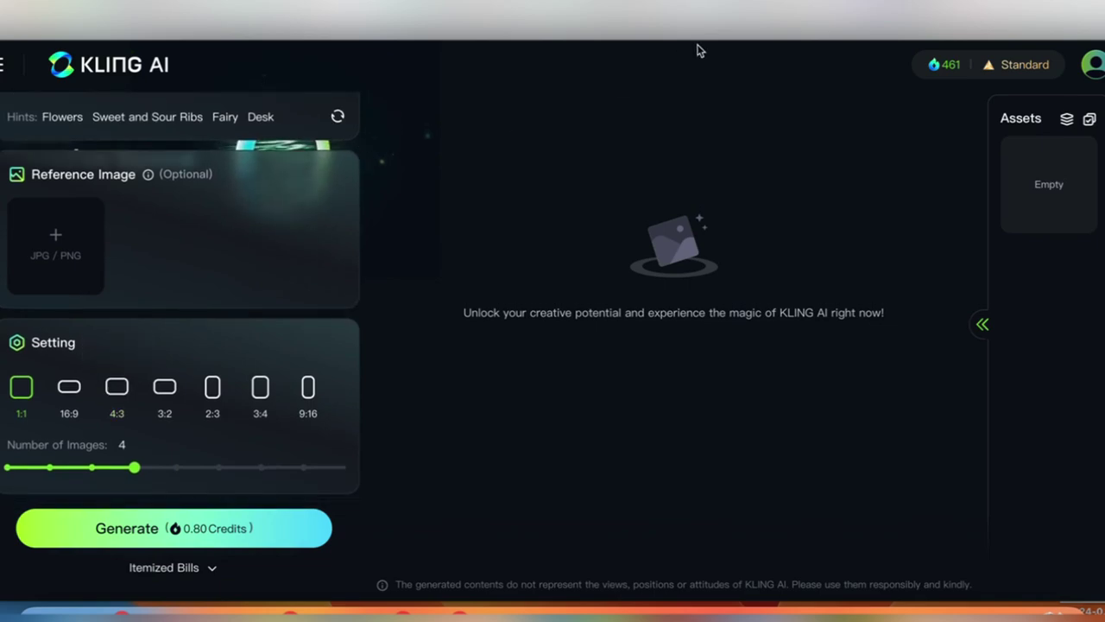
Generate four images from 'deadpool running towards a brick wall' and move on to the generation tools menu.
{"action": "scroll", "coordinate": [195, 261], "scroll_direction": "up", "scroll_amount": 3}
{"action": "left_click", "coordinate": [195, 261]}
{"action": "type", "text": "dea"}
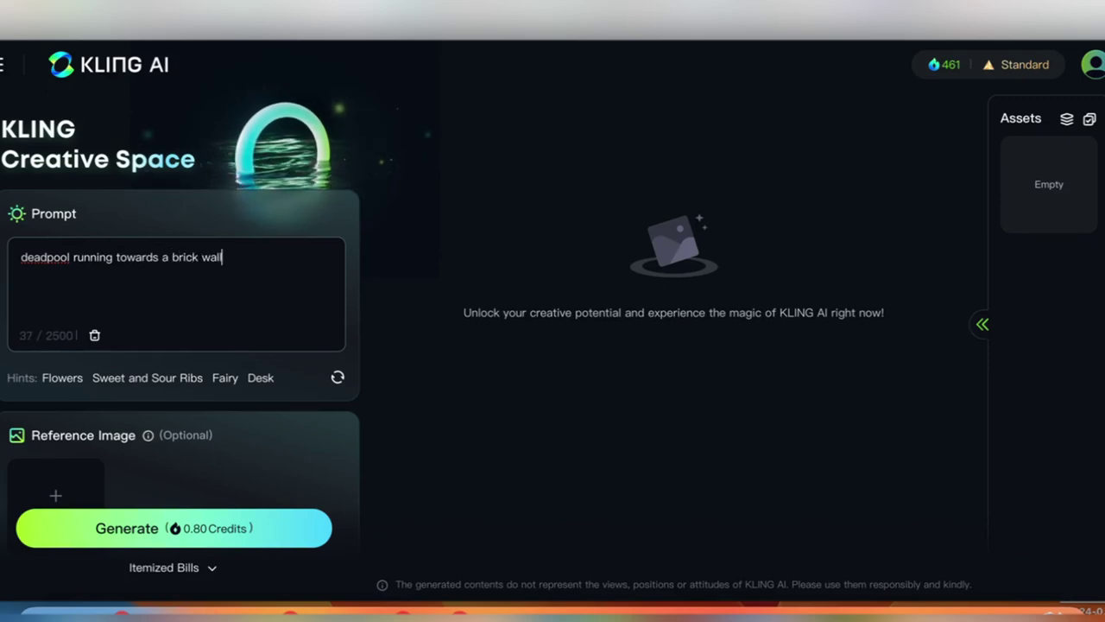
{"action": "scroll", "coordinate": [191, 372], "scroll_direction": "down", "scroll_amount": 3}
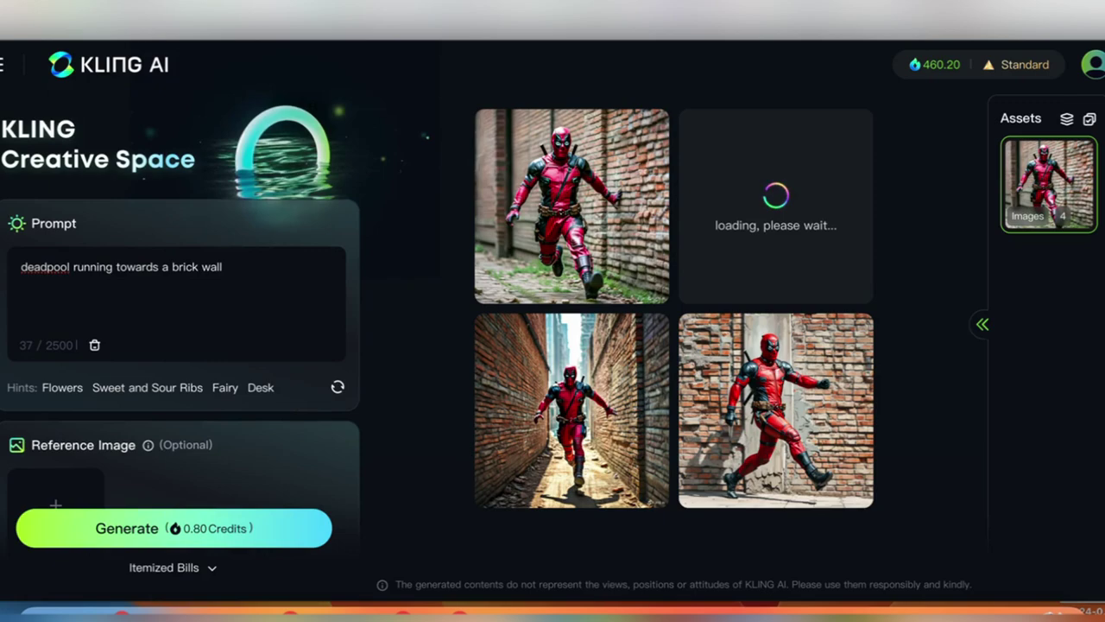
{"action": "left_click", "coordinate": [3, 64]}
{"action": "left_click", "coordinate": [55, 163]}
Open AI Videos in Image to Video mode and enable Add End Frame.
{"action": "left_click", "coordinate": [2, 64]}
{"action": "left_click", "coordinate": [55, 200]}
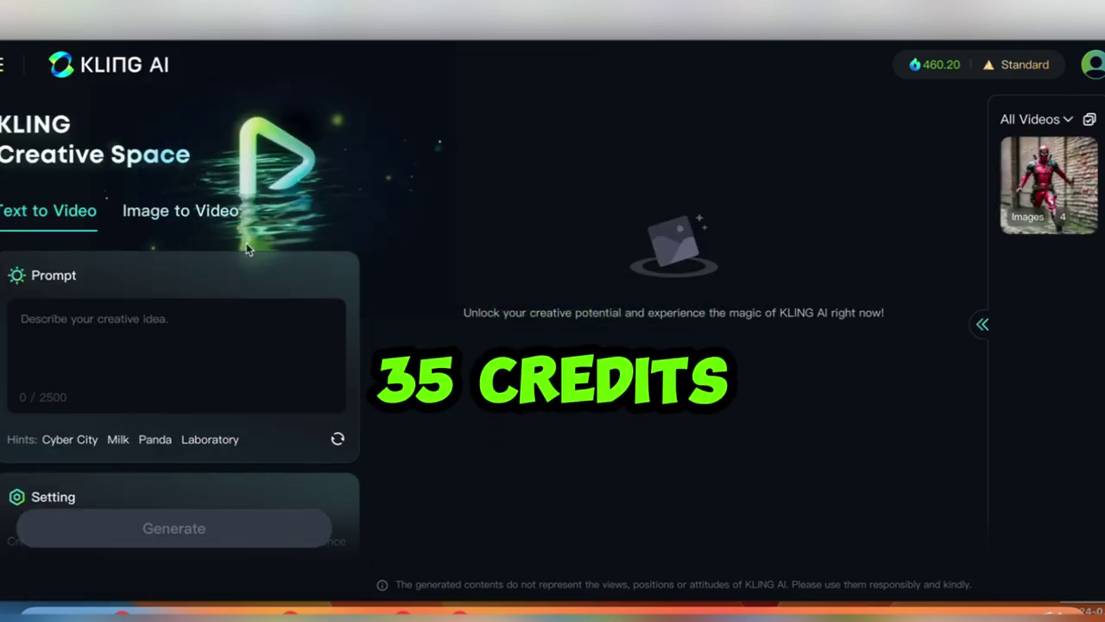
{"action": "left_click", "coordinate": [203, 210]}
{"action": "scroll", "coordinate": [246, 226], "scroll_direction": "down", "scroll_amount": 1}
{"action": "left_click", "coordinate": [331, 216]}
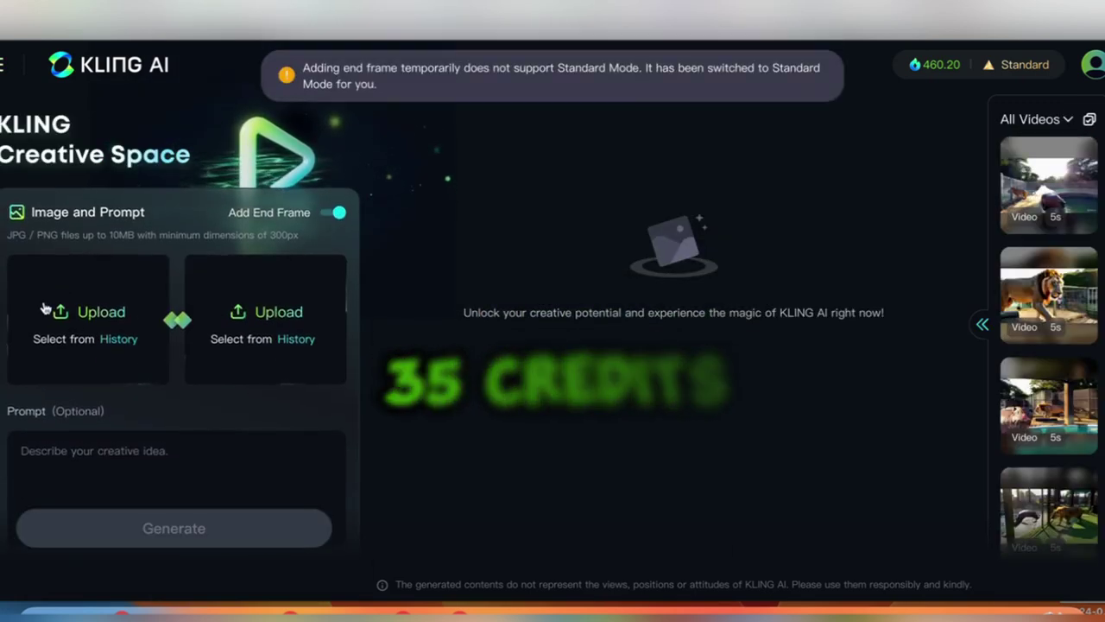
Upload the Deadpool image as start frame and the broken brick wall as end frame.
{"action": "left_click", "coordinate": [59, 314]}
{"action": "left_click", "coordinate": [133, 153]}
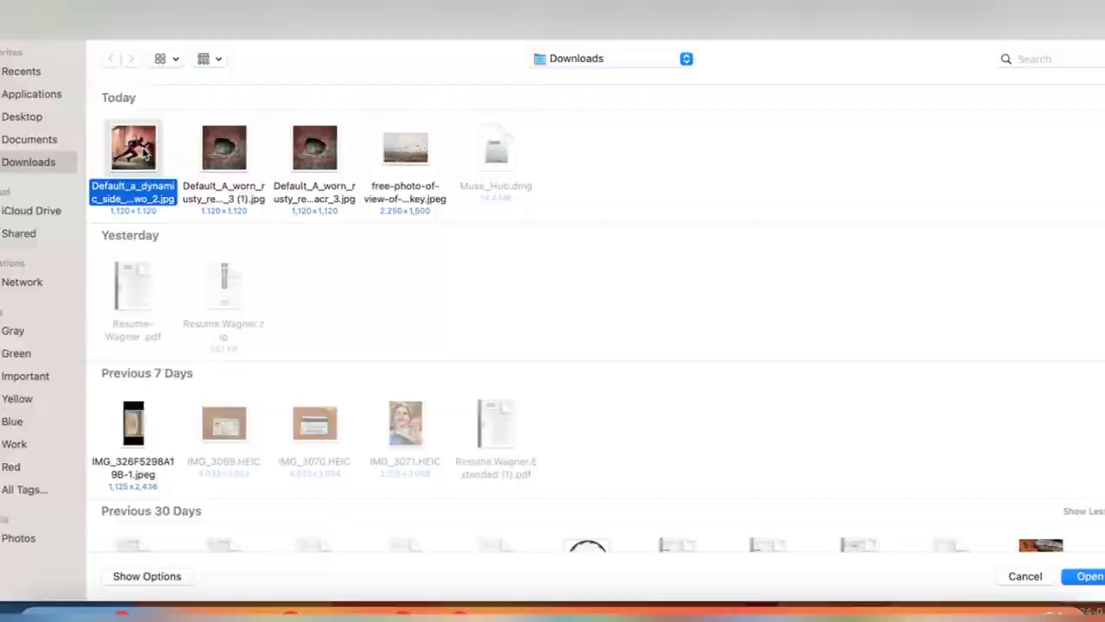
{"action": "left_click", "coordinate": [1086, 575]}
{"action": "left_click", "coordinate": [259, 336]}
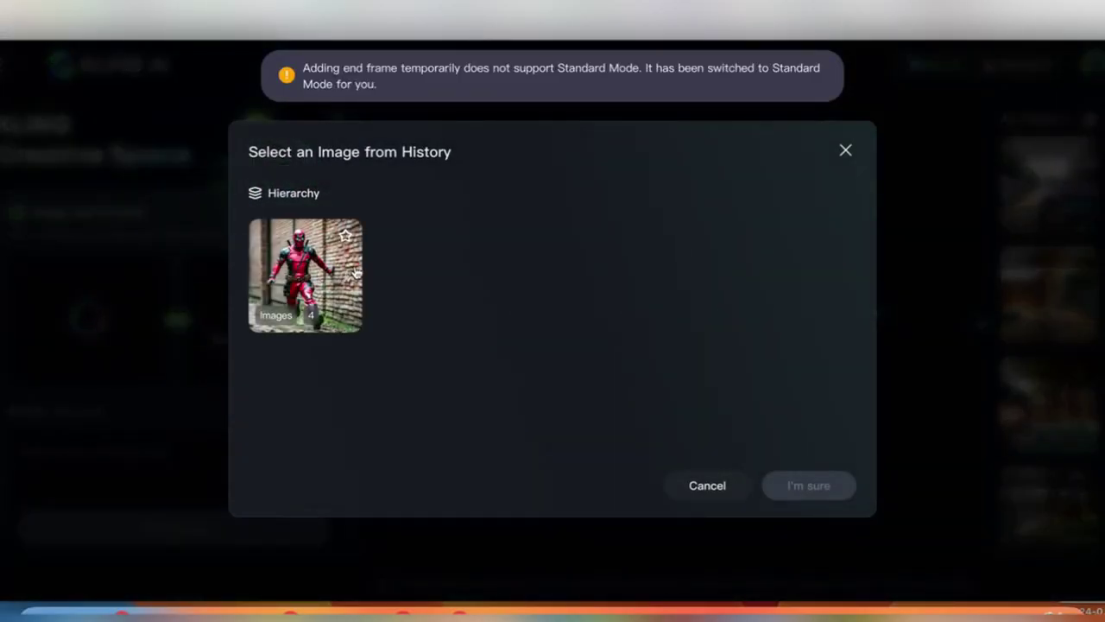
{"action": "left_click", "coordinate": [707, 485]}
{"action": "left_click", "coordinate": [254, 316]}
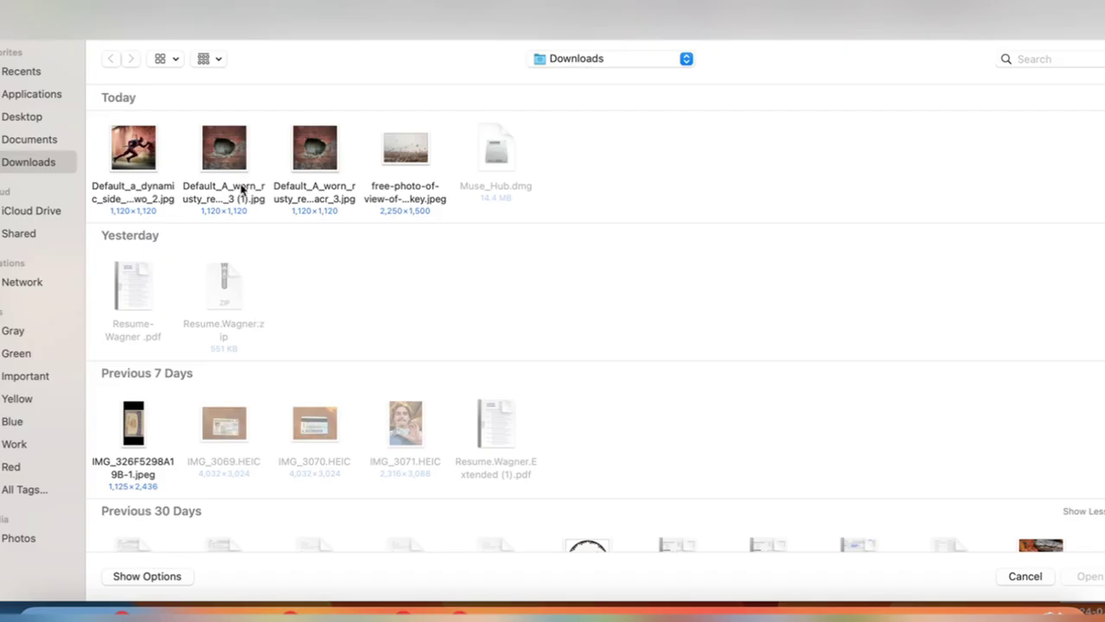
{"action": "left_click", "coordinate": [225, 150]}
{"action": "key", "text": "Return"}
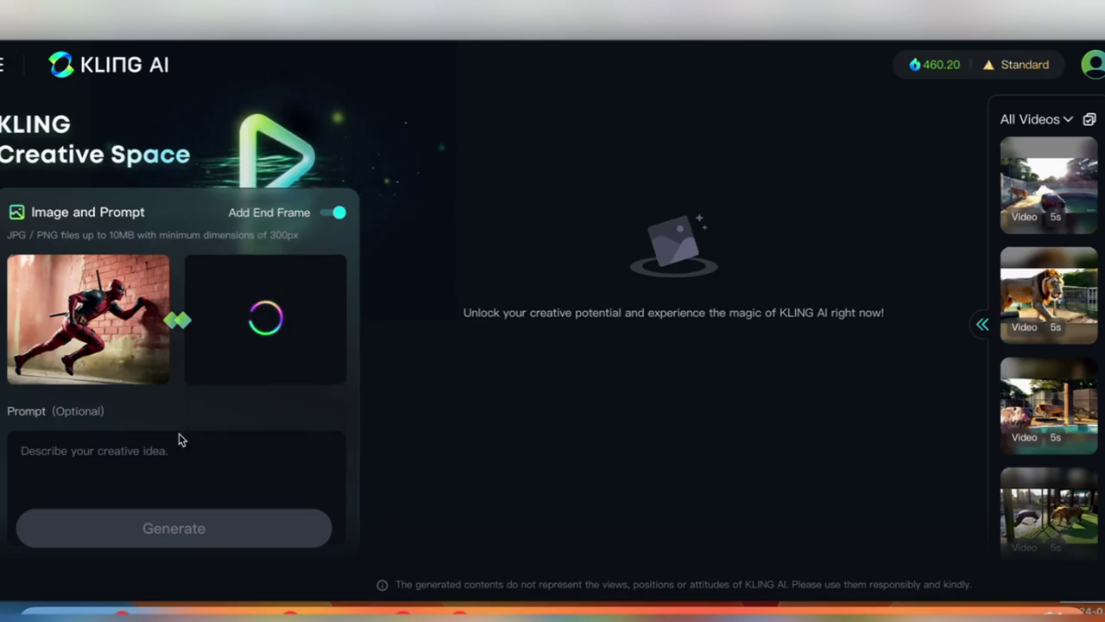
Generate the video with the prompt 'Deadpool running through a wall'.
{"action": "scroll", "coordinate": [169, 401], "scroll_direction": "down", "scroll_amount": 2}
{"action": "type", "text": "eadp"}
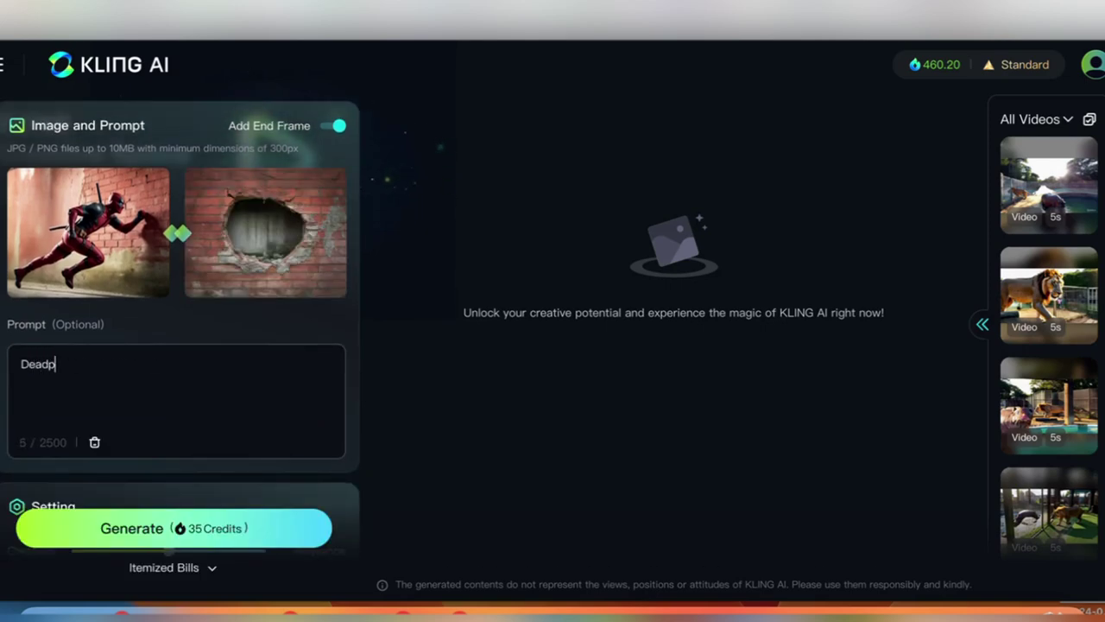
{"action": "type", "text": "ool running through a wall"}
{"action": "scroll", "coordinate": [219, 518], "scroll_direction": "down", "scroll_amount": 2}
{"action": "left_click", "coordinate": [220, 527]}
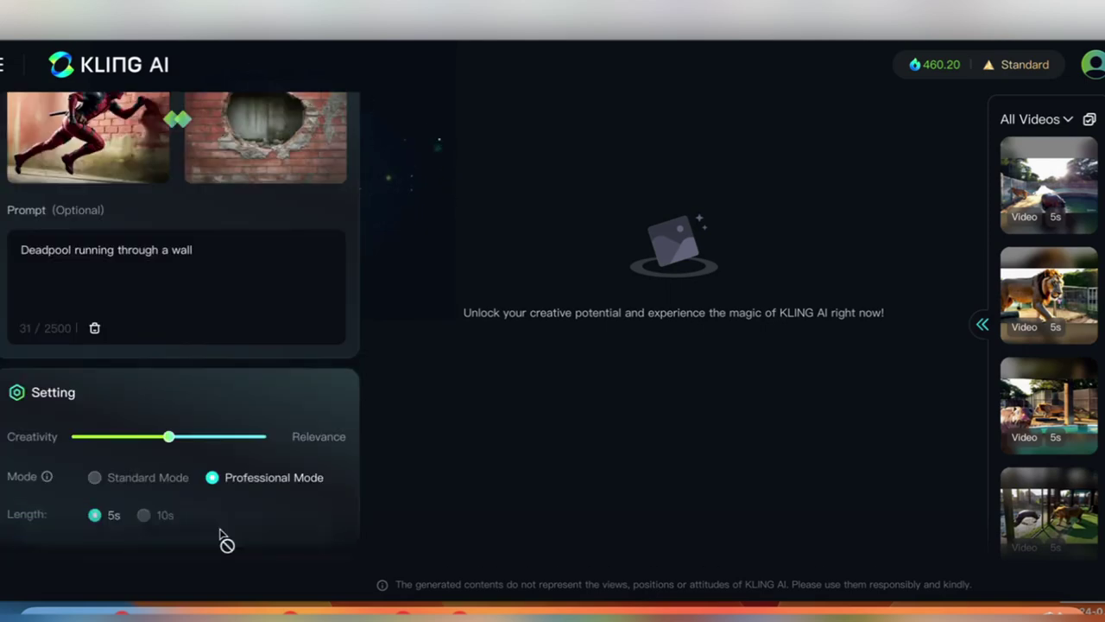
{"action": "scroll", "coordinate": [242, 321], "scroll_direction": "up", "scroll_amount": 1}
{"action": "scroll", "coordinate": [242, 321], "scroll_direction": "up", "scroll_amount": 3}
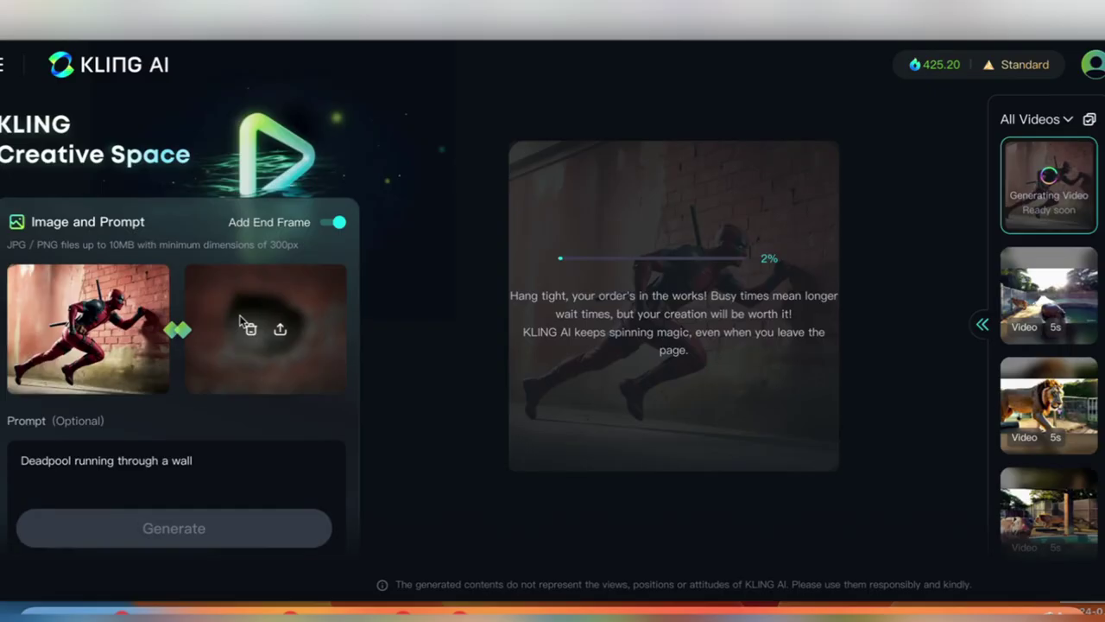